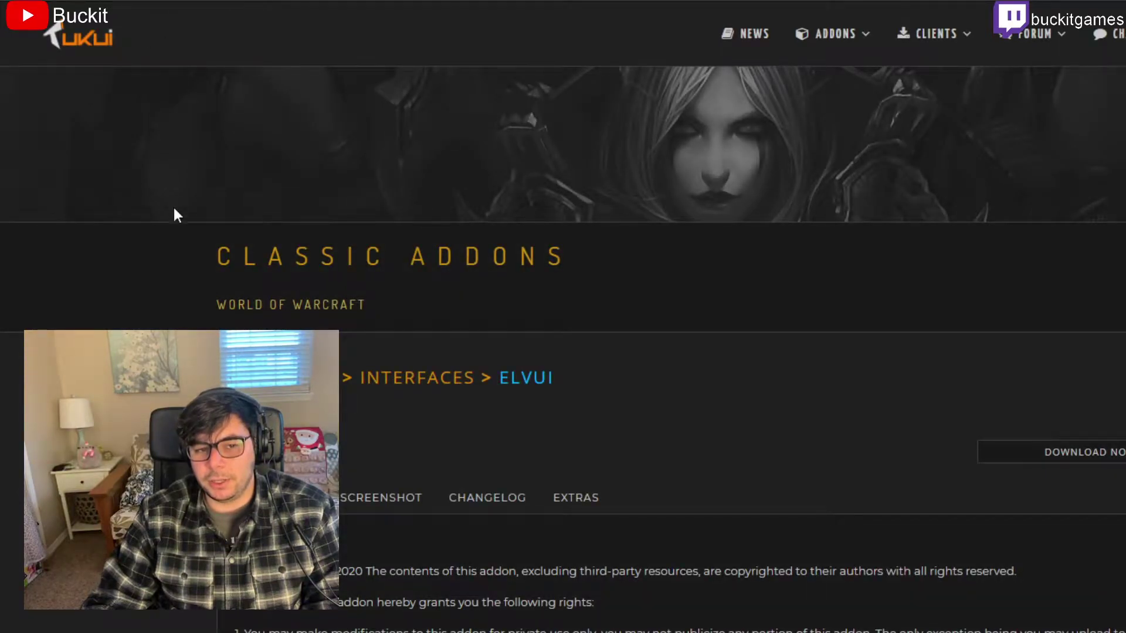
- Download the Classic ElvUI build from Tukui's Addons menu, saving elvui.zip (3,600 KB)
mouse_move(912, 41)
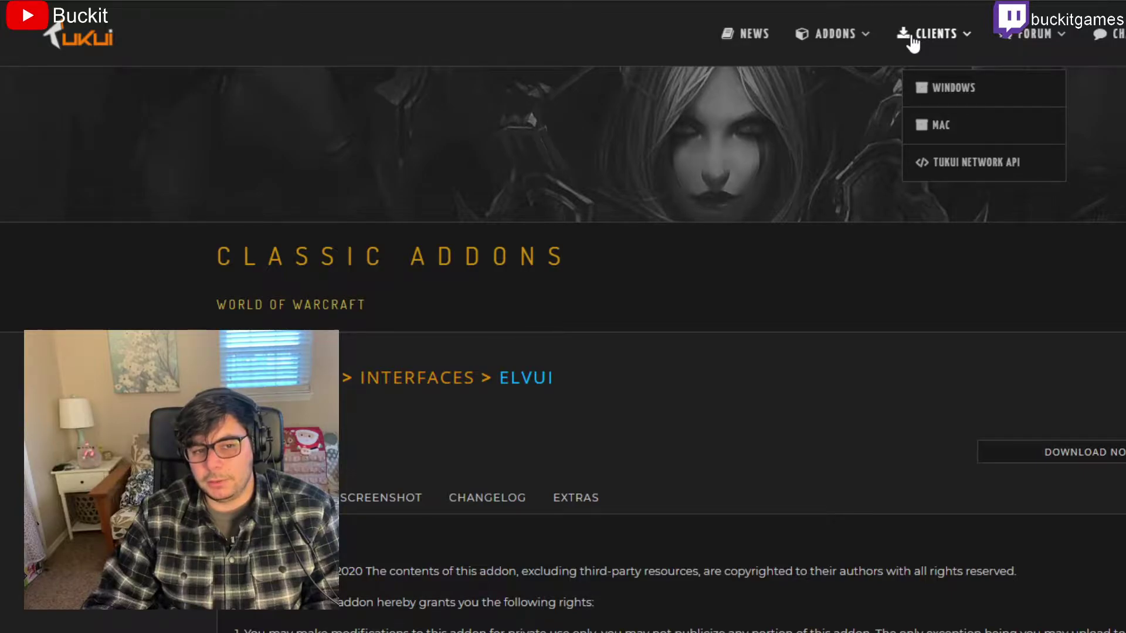
mouse_move(877, 36)
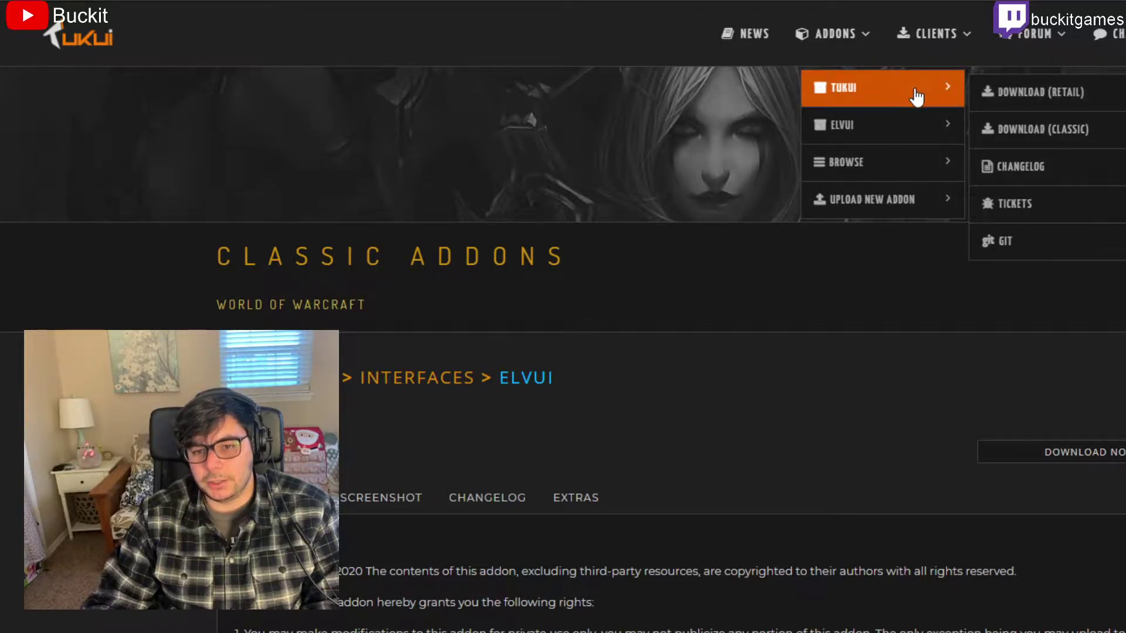
mouse_move(887, 134)
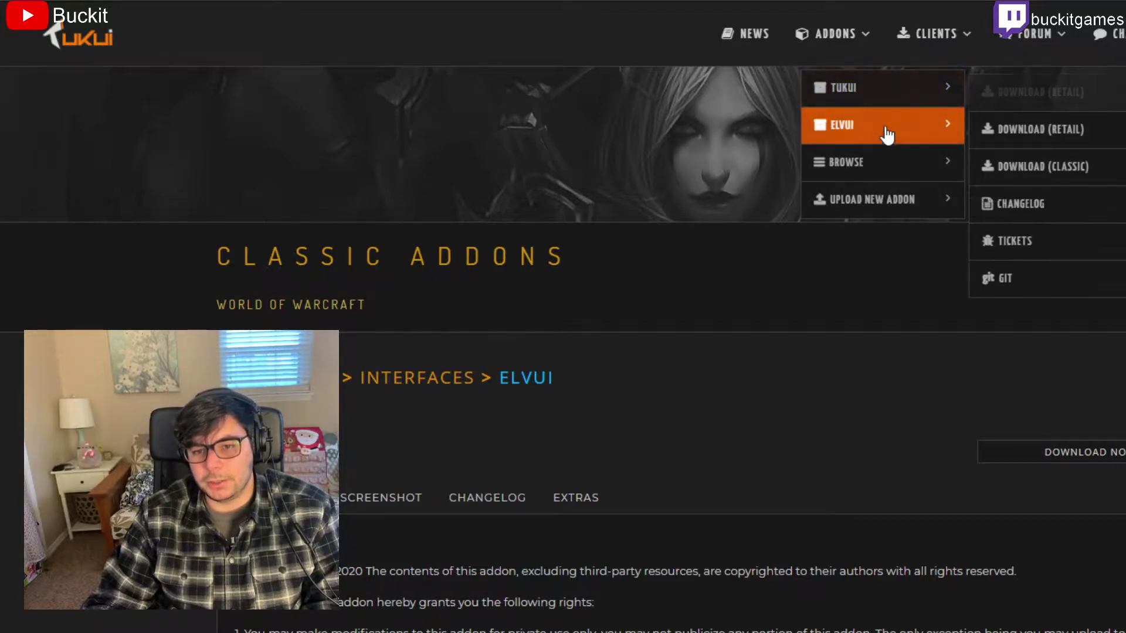
click(1035, 176)
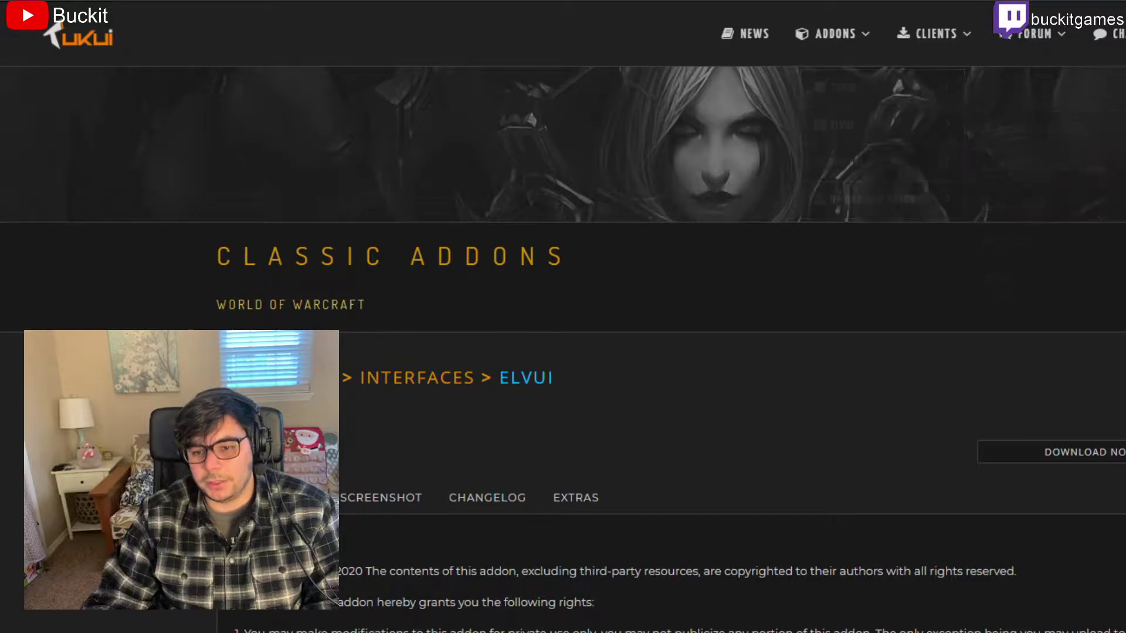
click(1112, 454)
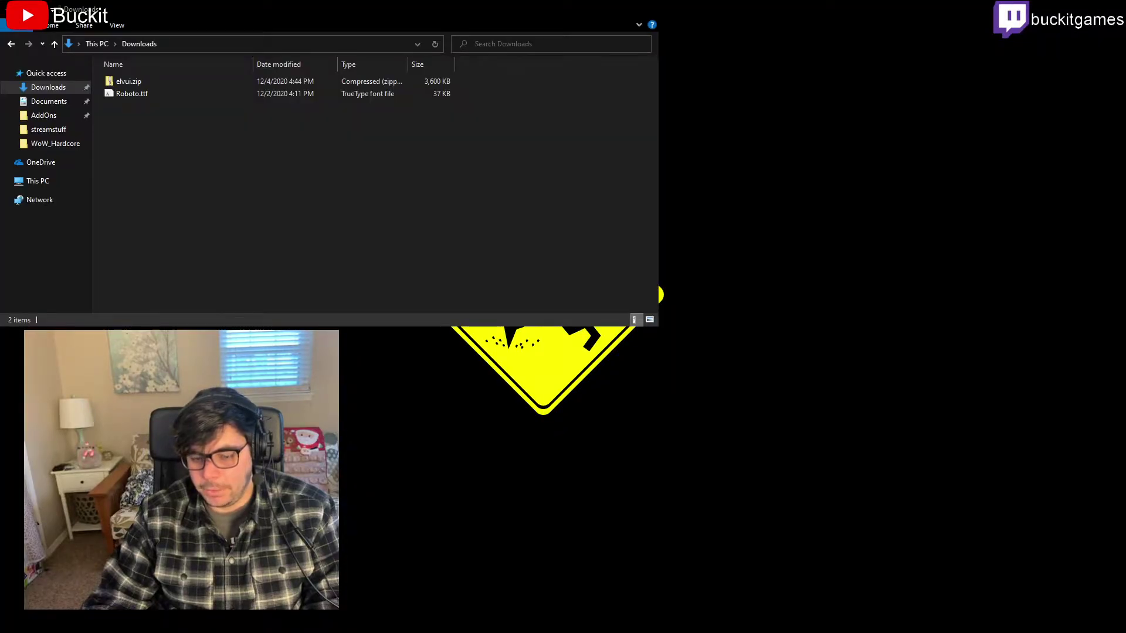
- Extract elvui.zip and cut its ElvUI and ElvUI_OptionsUI folders
click(123, 85)
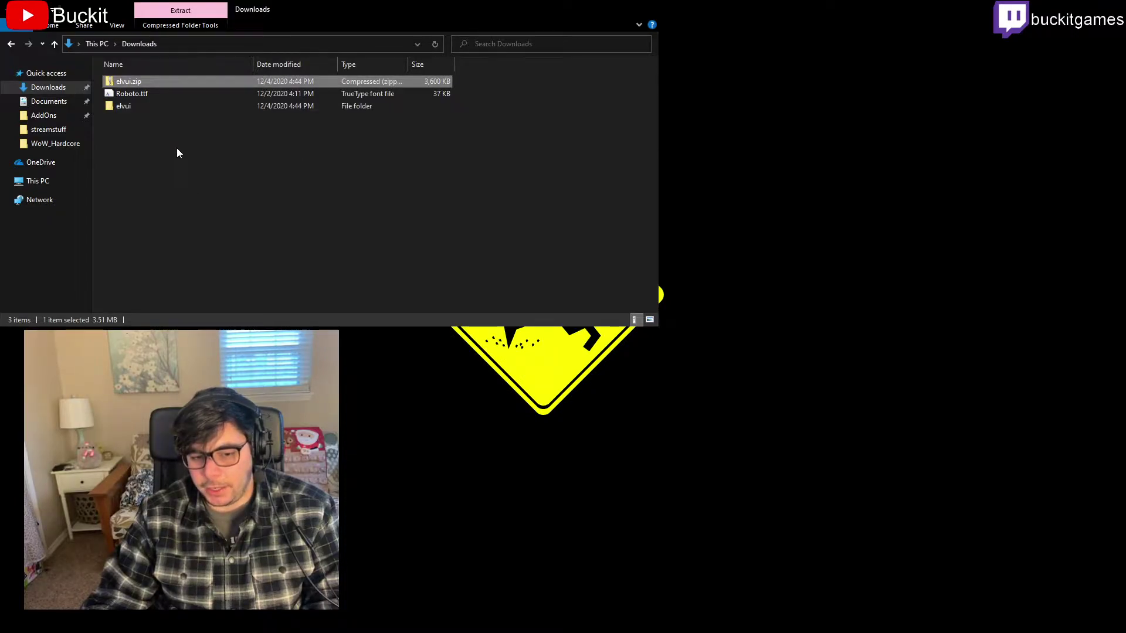
double_click(142, 109)
drag(134, 105, 143, 70)
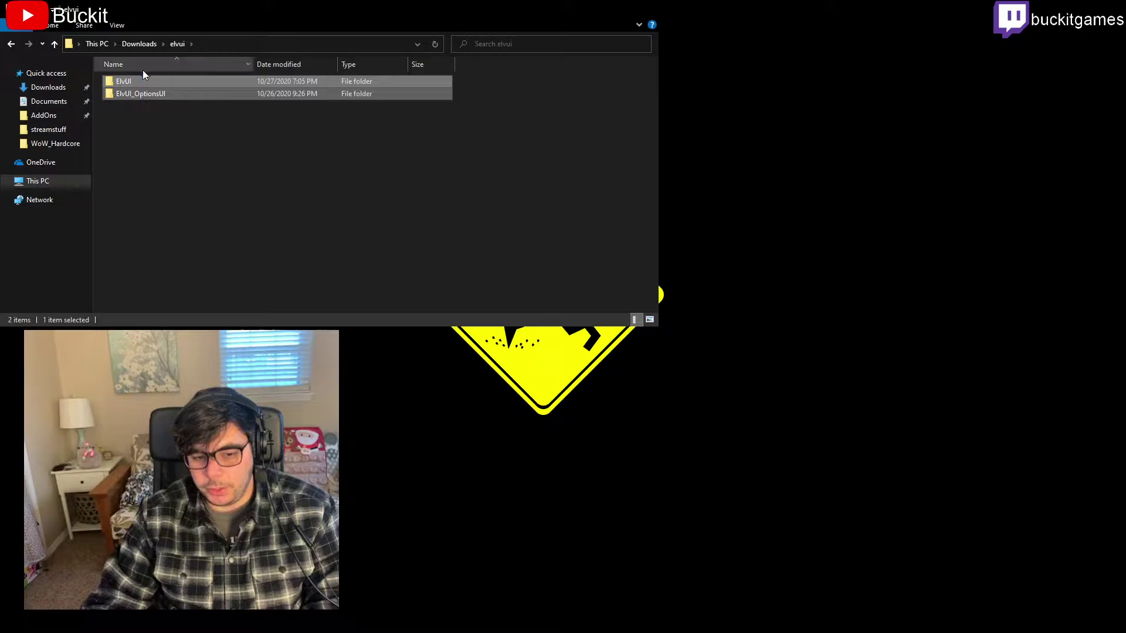
key(ctrl+x)
- Move the two folders into World of Warcraft\_classic_\Interface\AddOns and close File Explorer
click(41, 115)
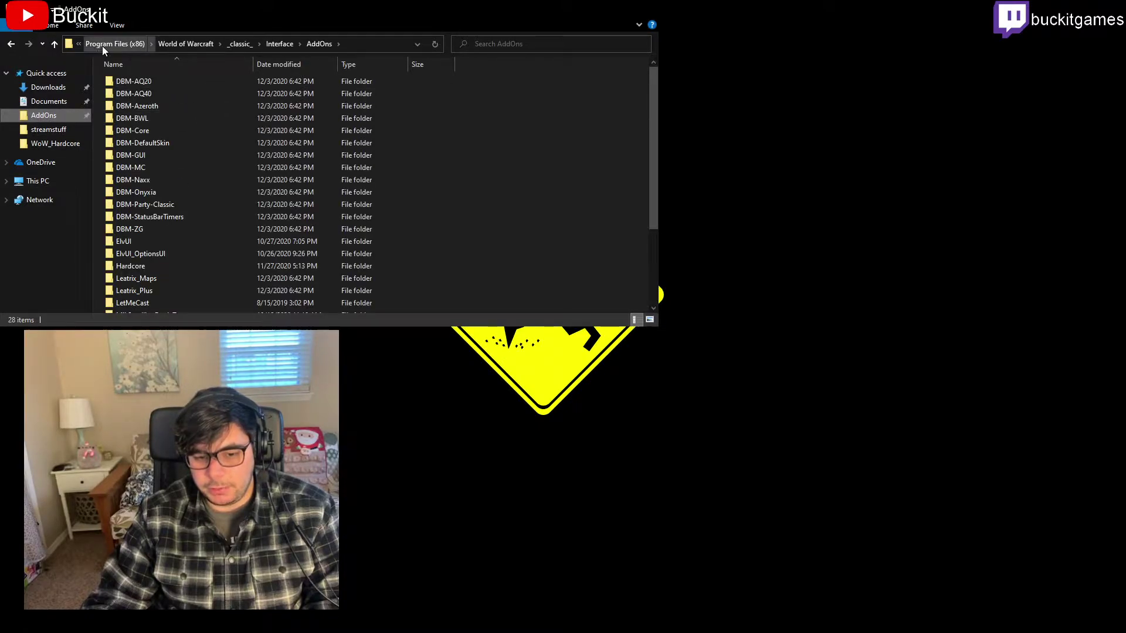
click(102, 45)
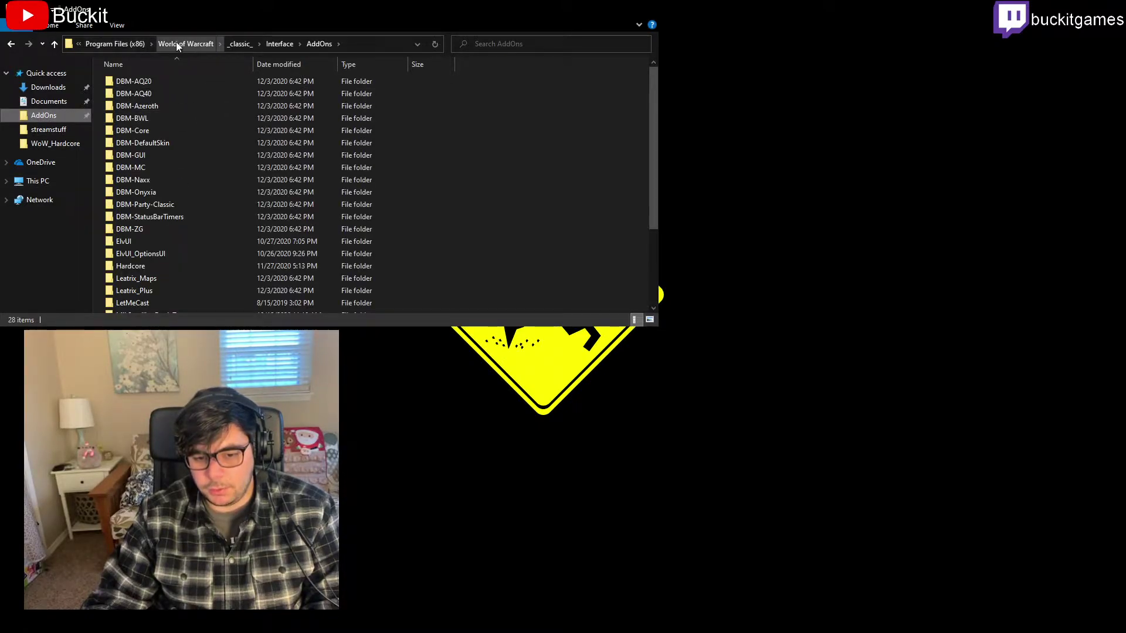
double_click(143, 305)
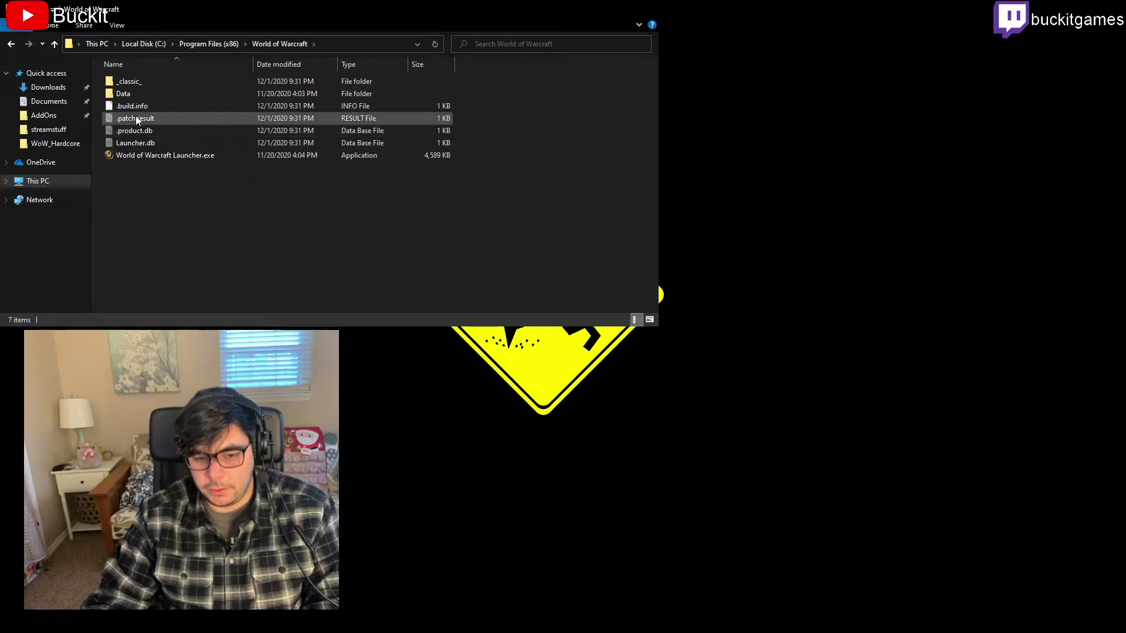
double_click(148, 81)
double_click(145, 93)
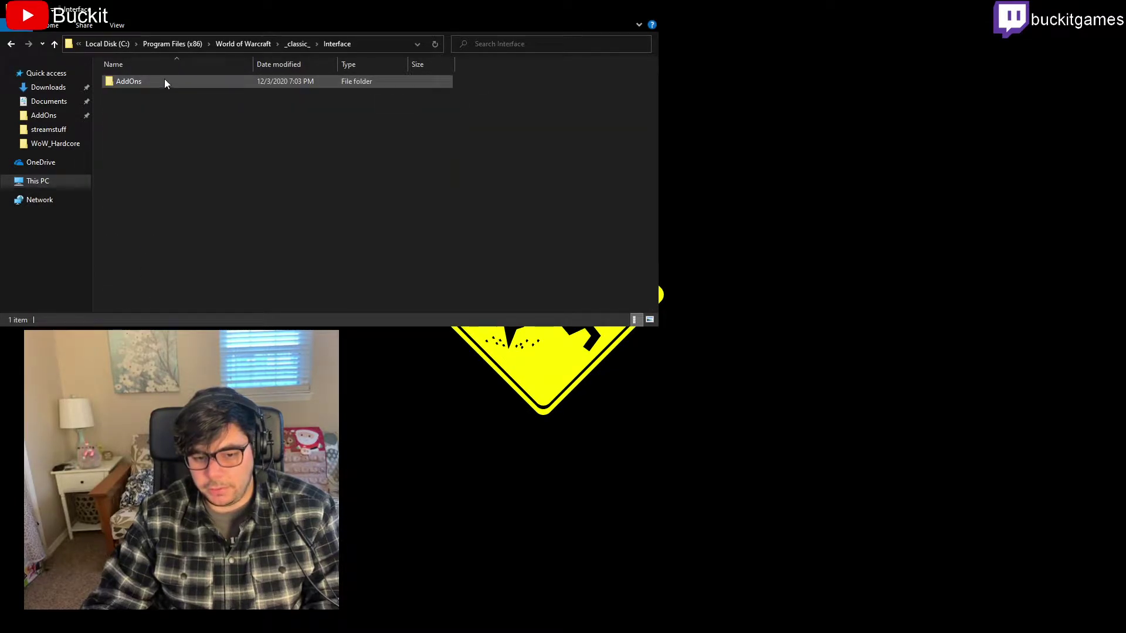
double_click(164, 81)
scroll(406, 224, down, 3)
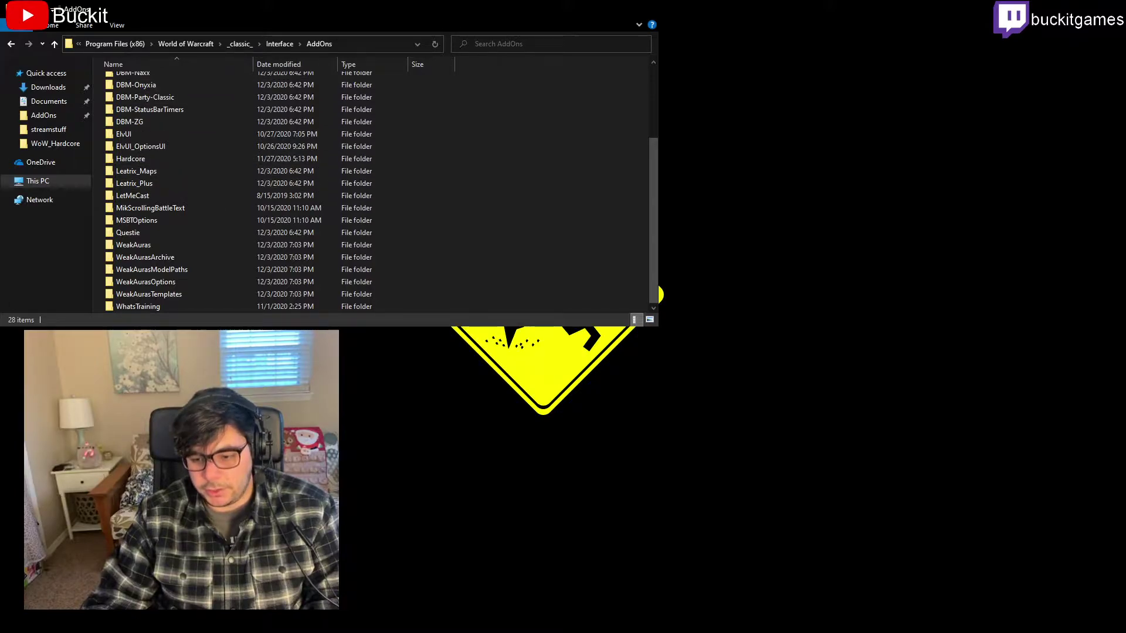
key(alt+F4)
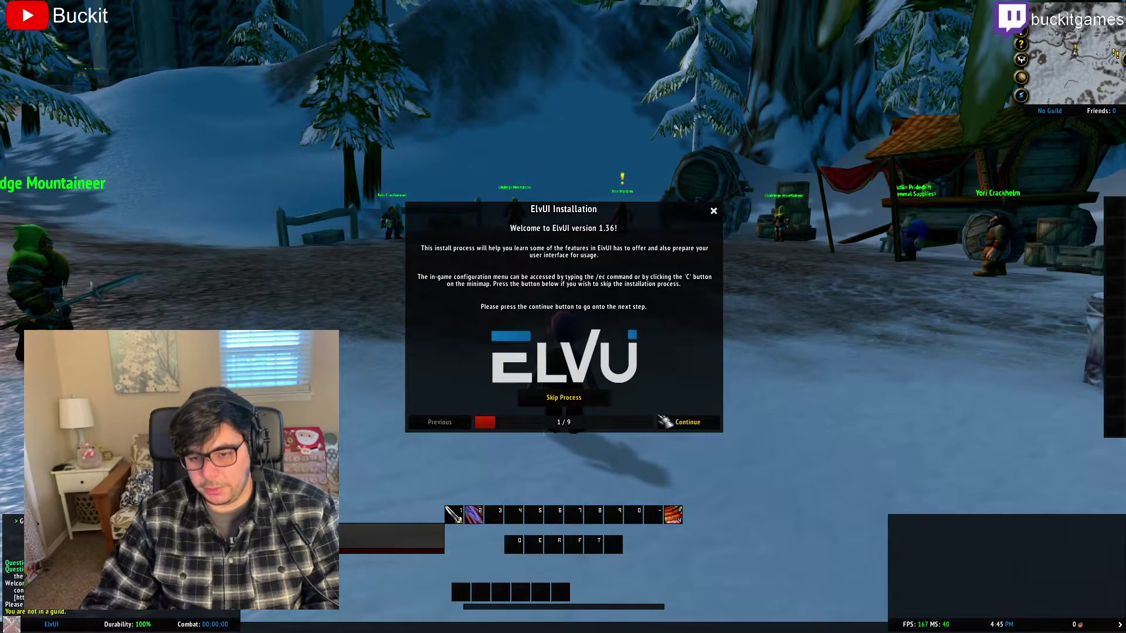
- Apply ElvUI's recommended CVars and chat window setup, advancing the installer to step 4 of 9
click(668, 422)
click(566, 401)
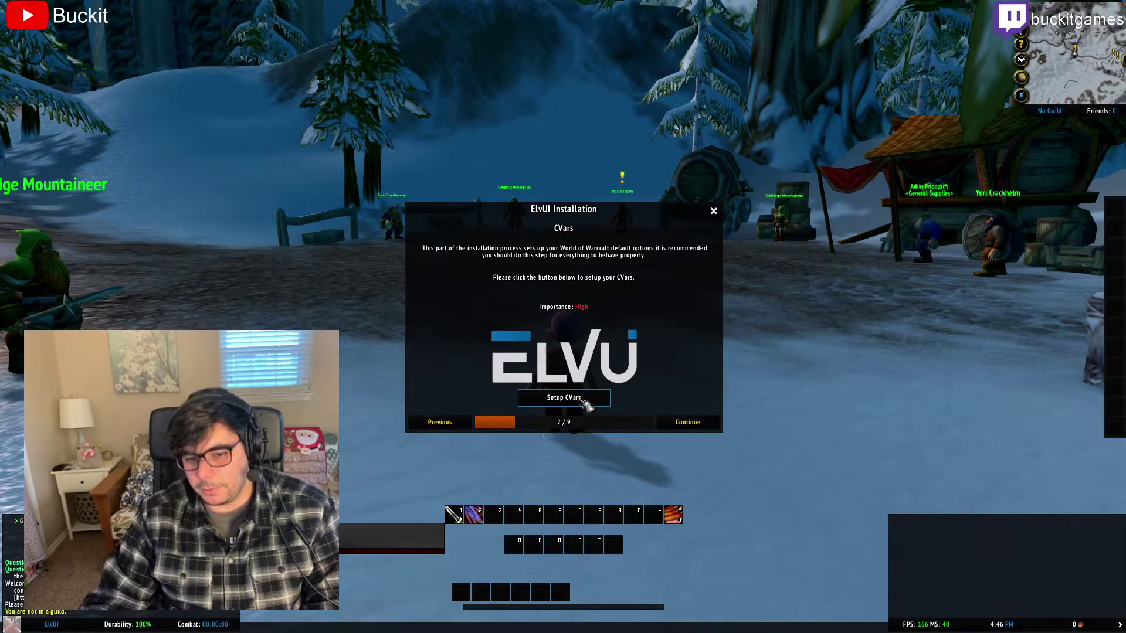
click(586, 404)
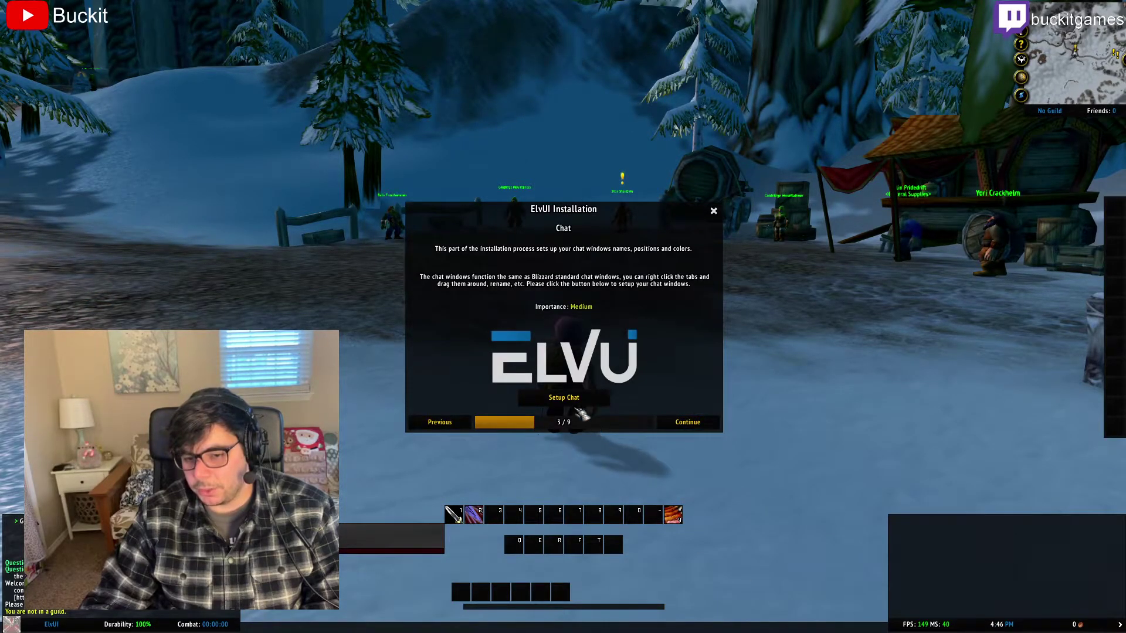
click(573, 402)
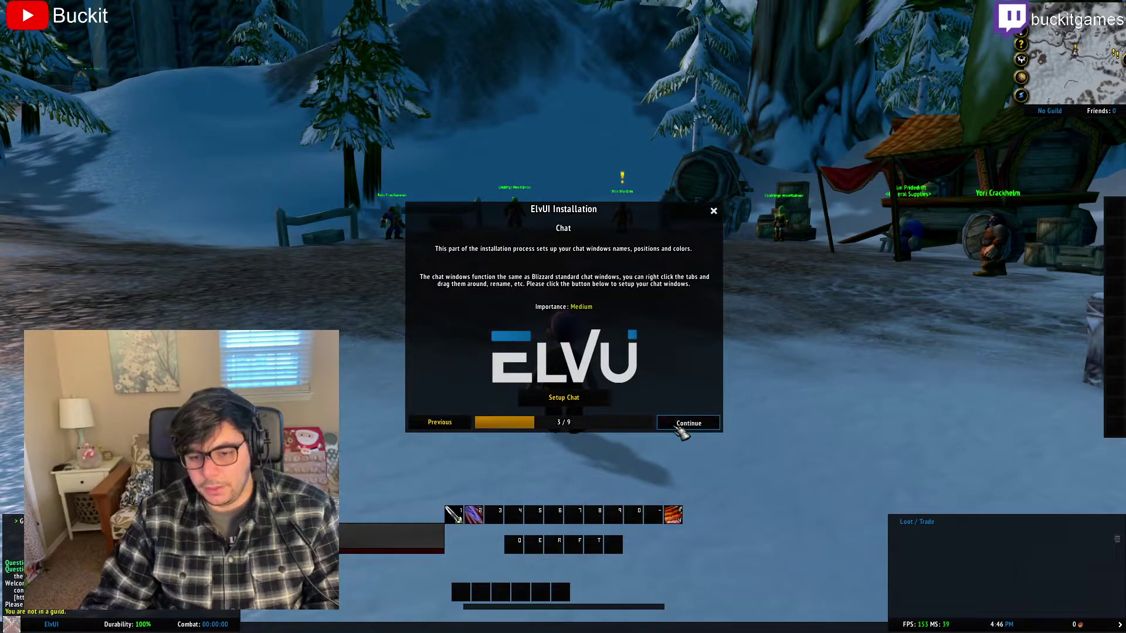
click(686, 422)
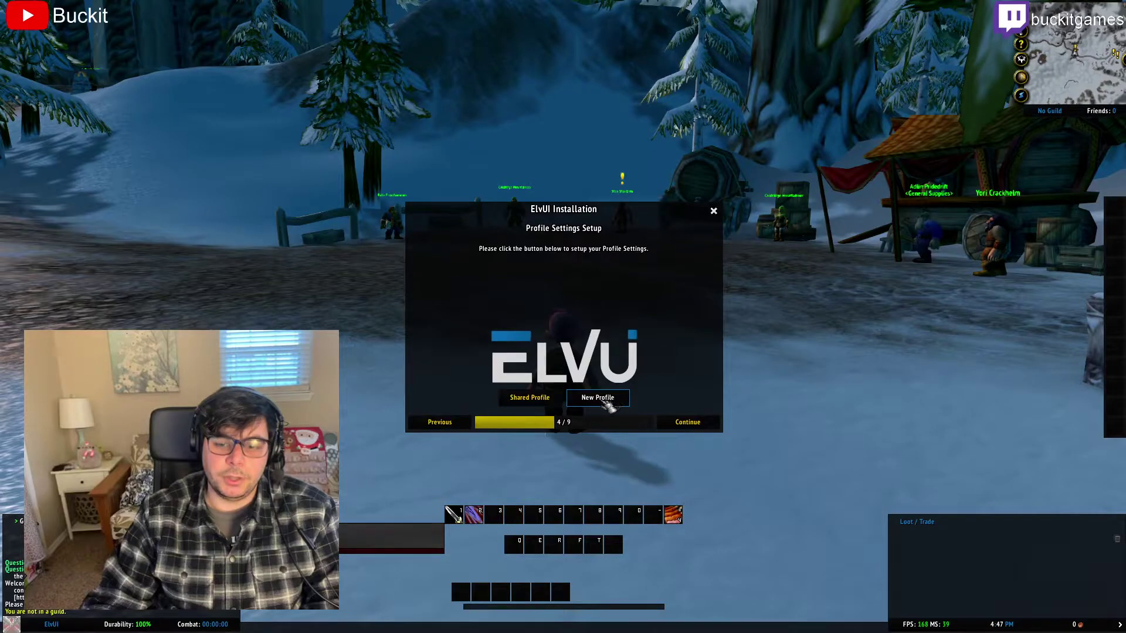
- Skip the Profile and Theme pages, preview UI scales 0.9 and 0.5, then keep 0.7
click(685, 424)
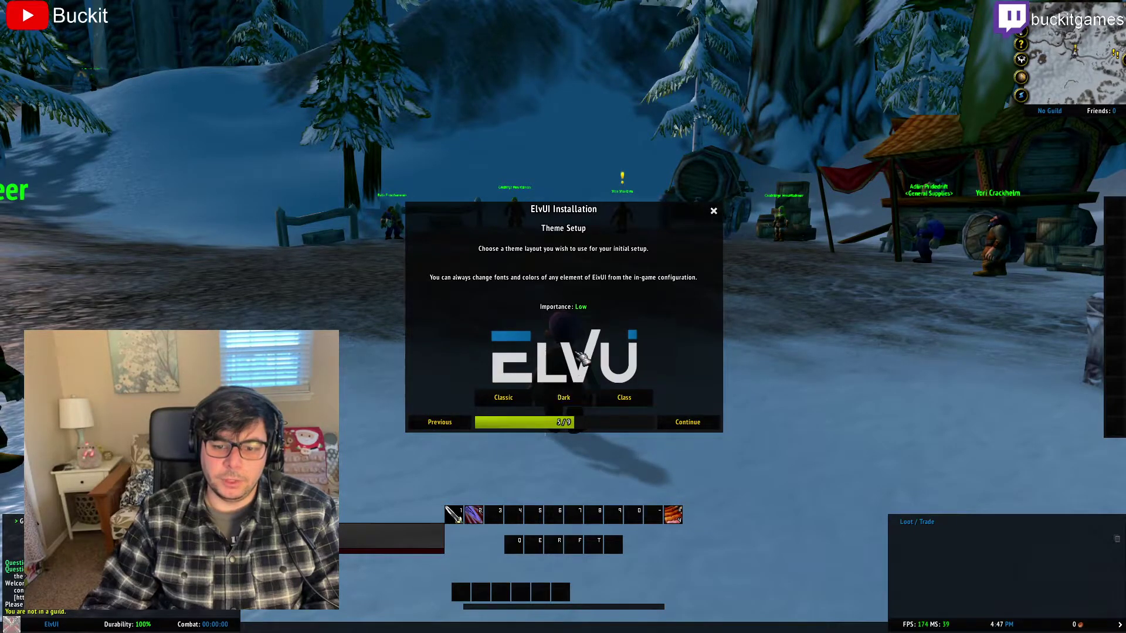
click(692, 423)
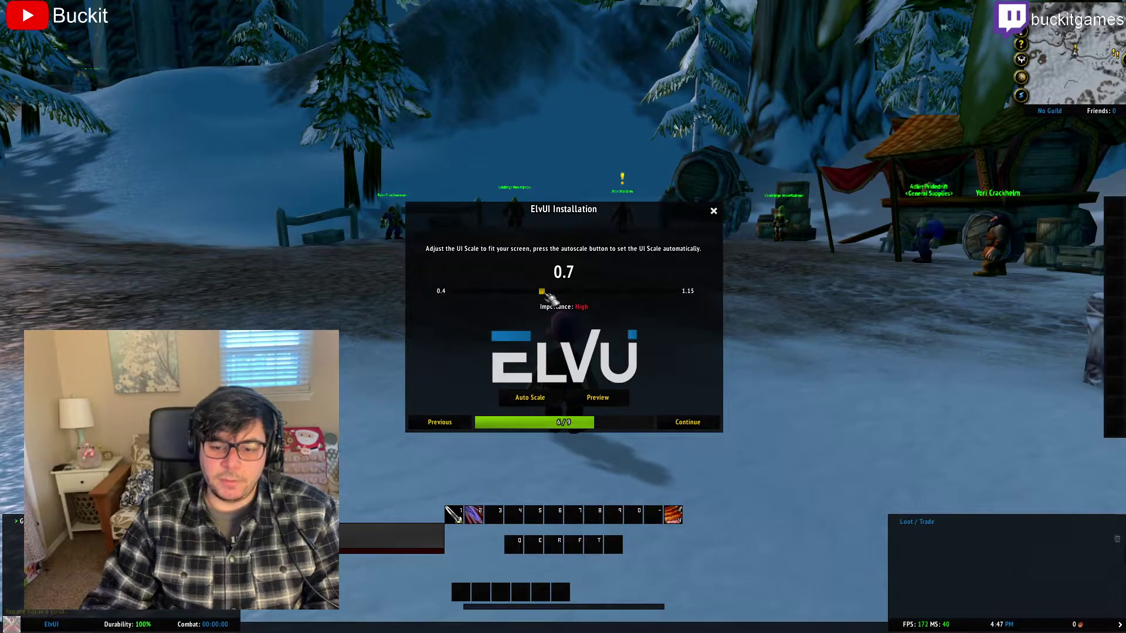
drag(547, 295, 605, 298)
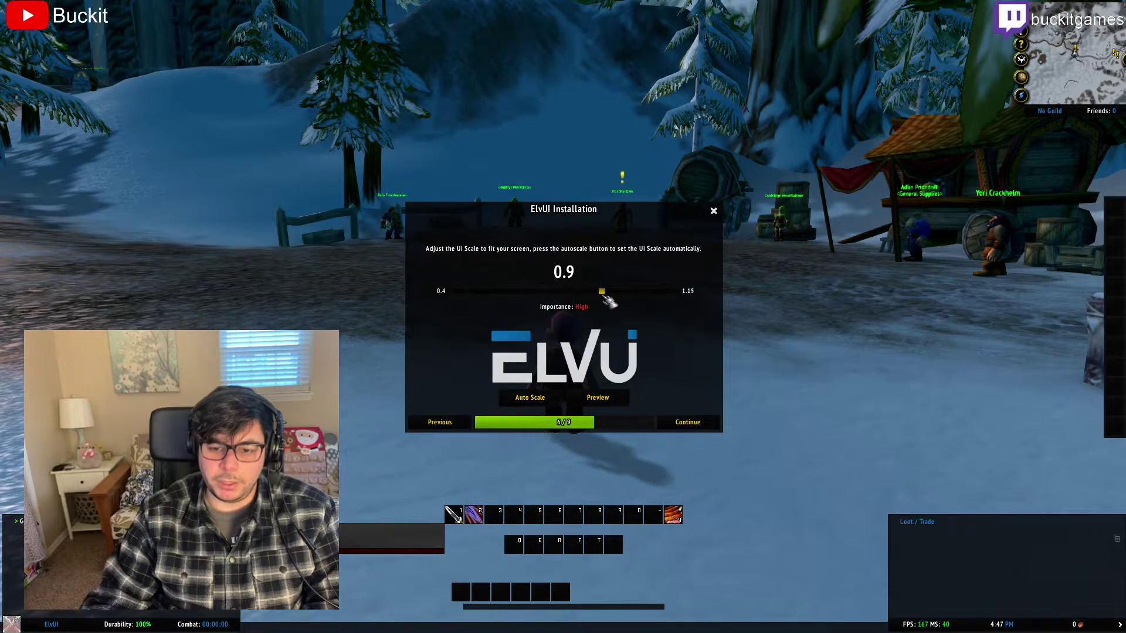
click(598, 397)
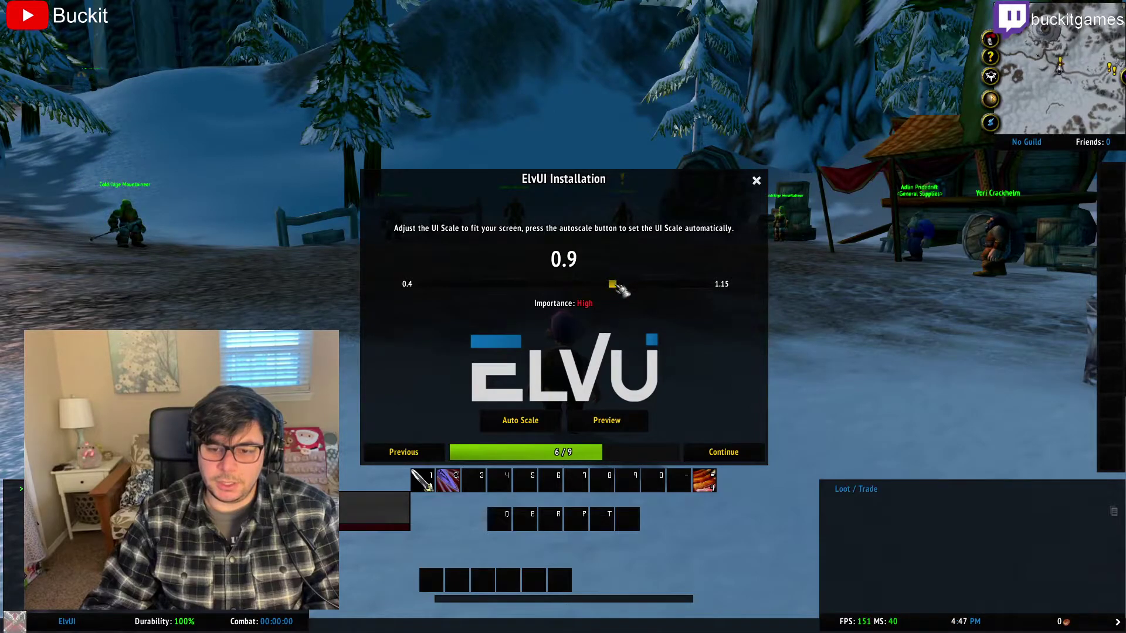
drag(615, 286, 508, 286)
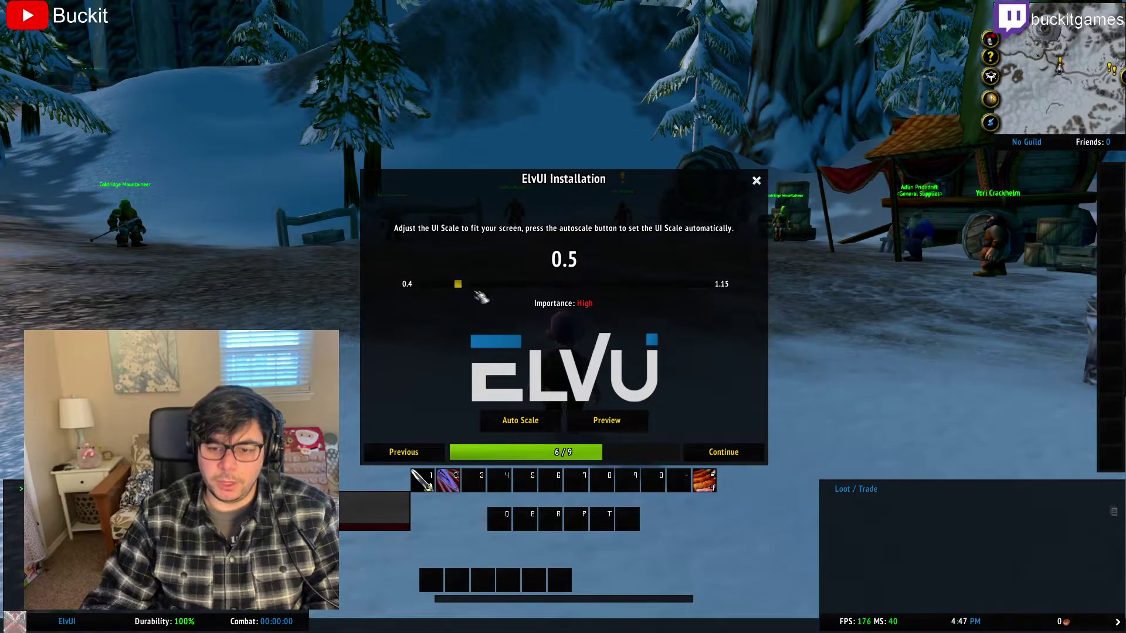
click(607, 422)
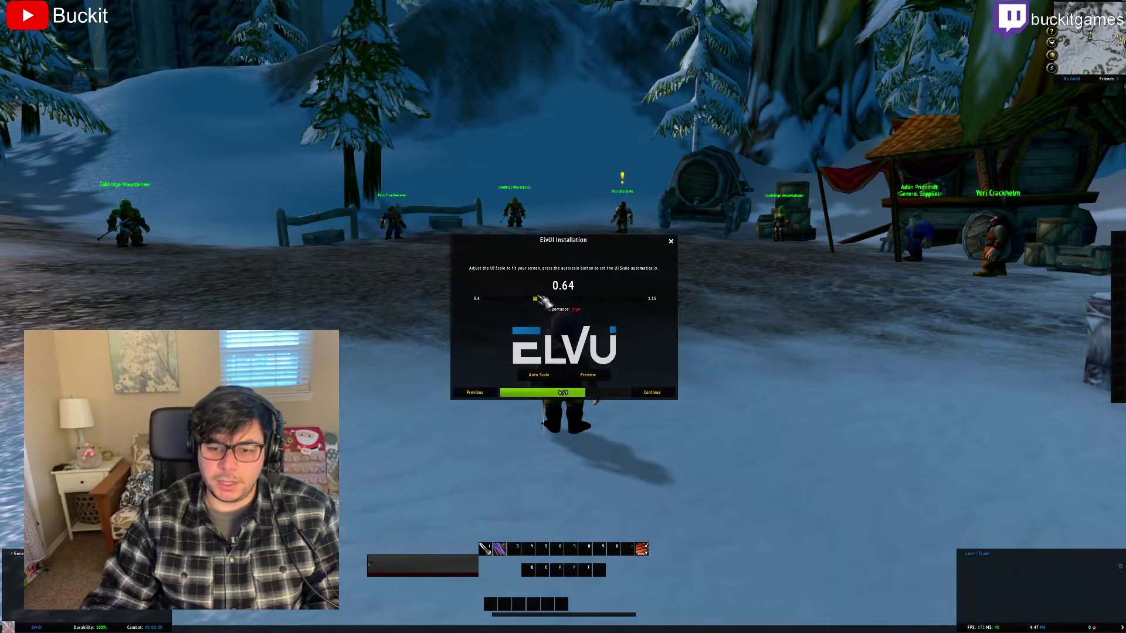
drag(545, 301, 553, 300)
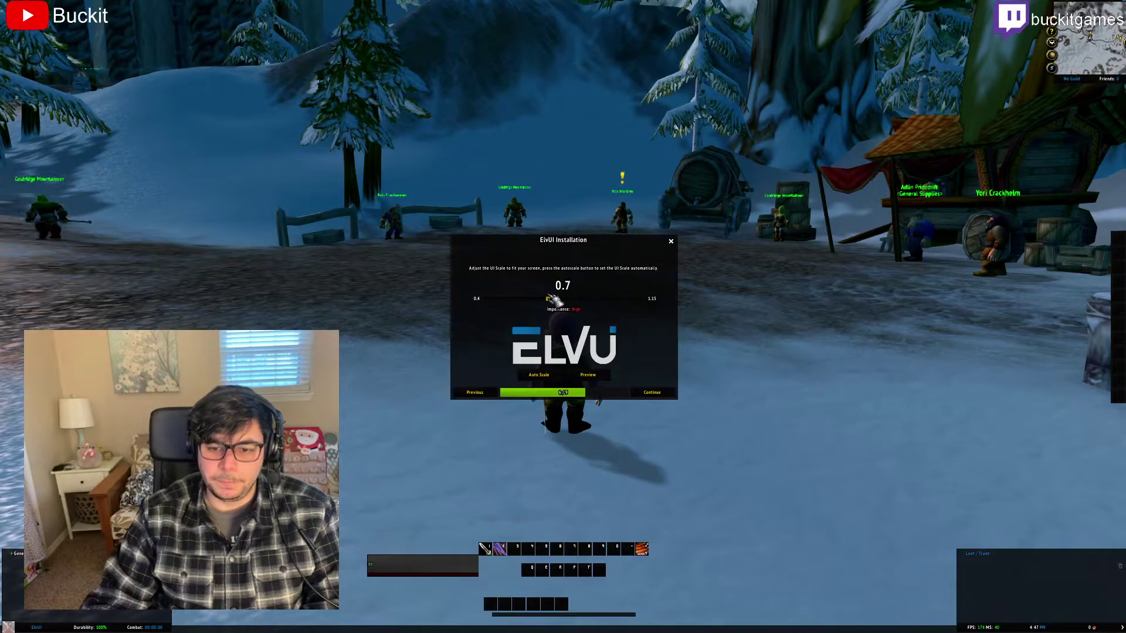
click(588, 375)
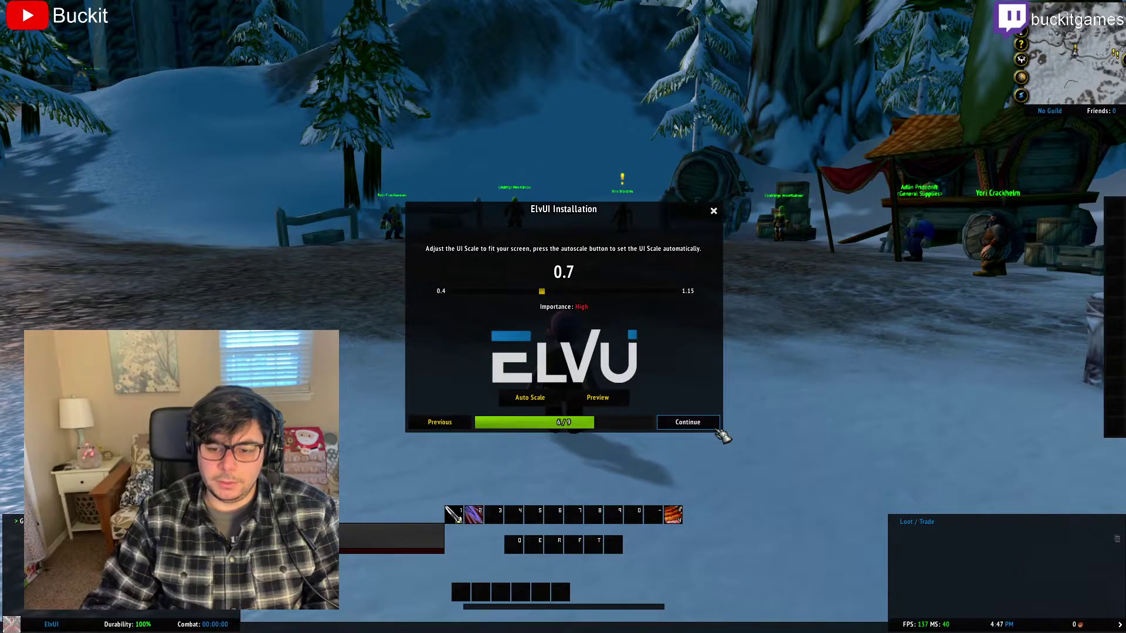
click(689, 422)
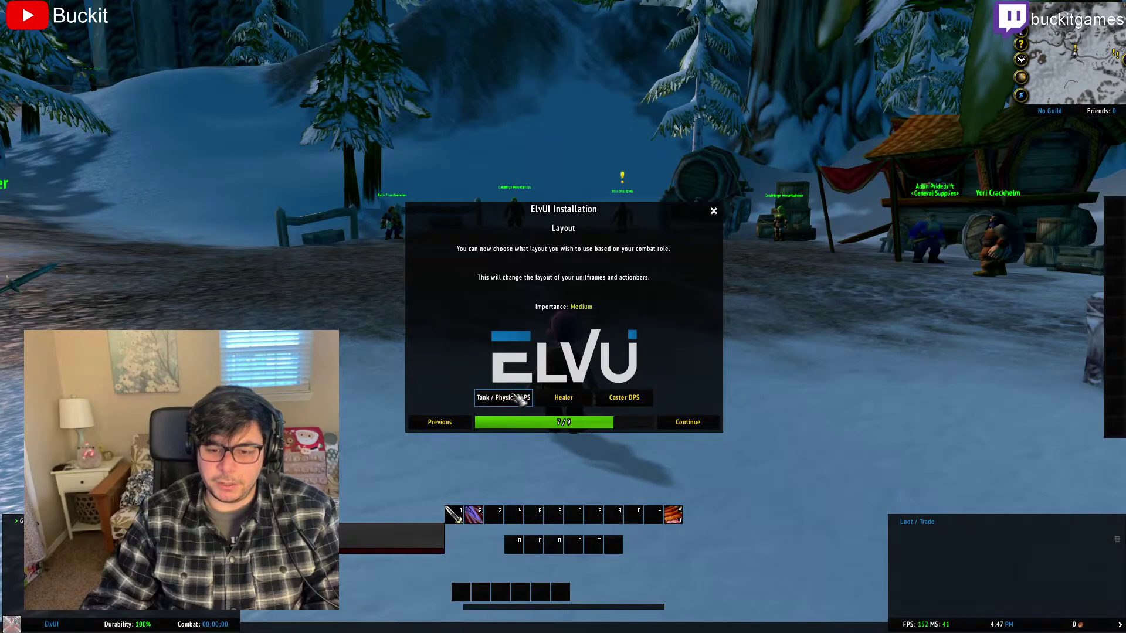
- Choose the Tank/Physical DPS layout and an aura style, finish, and hide the support popup
click(696, 430)
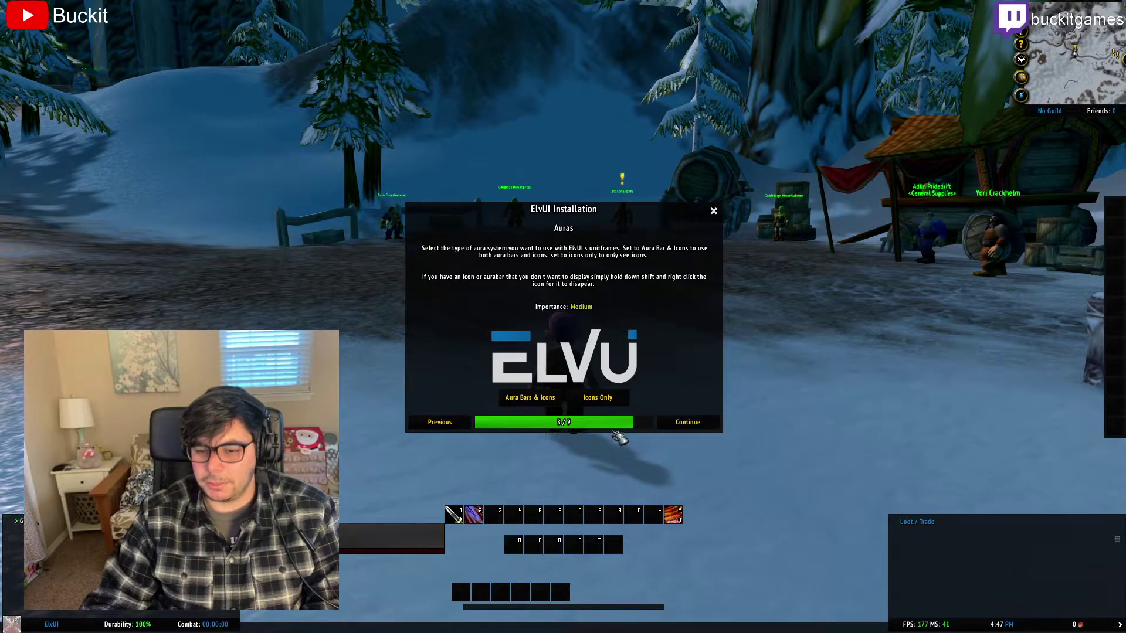
click(682, 427)
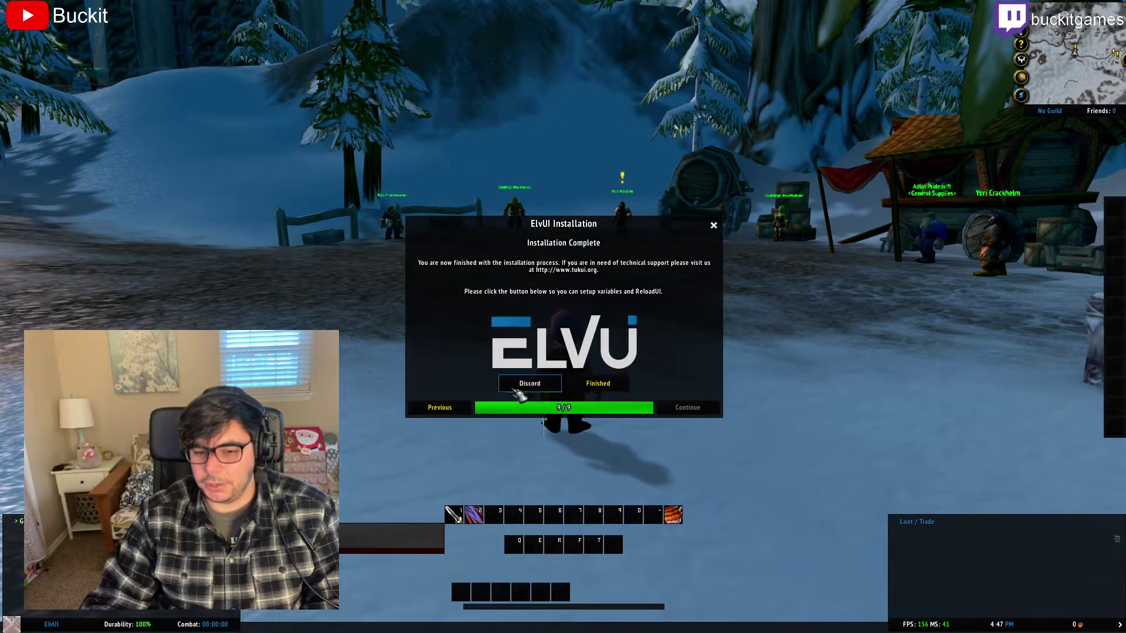
click(597, 383)
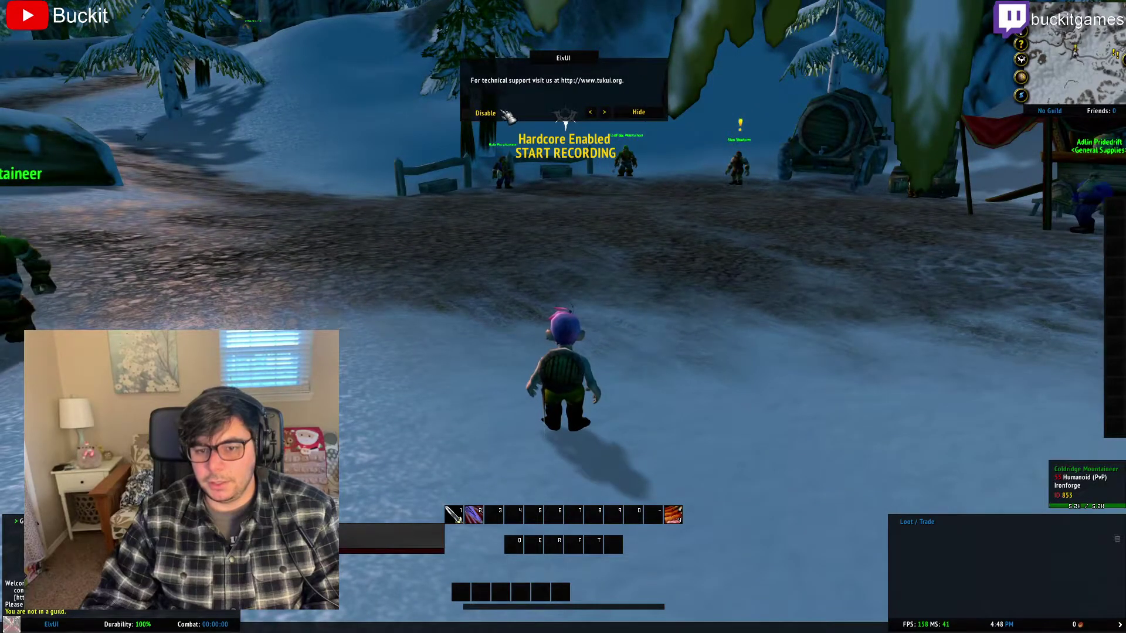
click(638, 112)
scroll(598, 231, down, 5)
key(w)
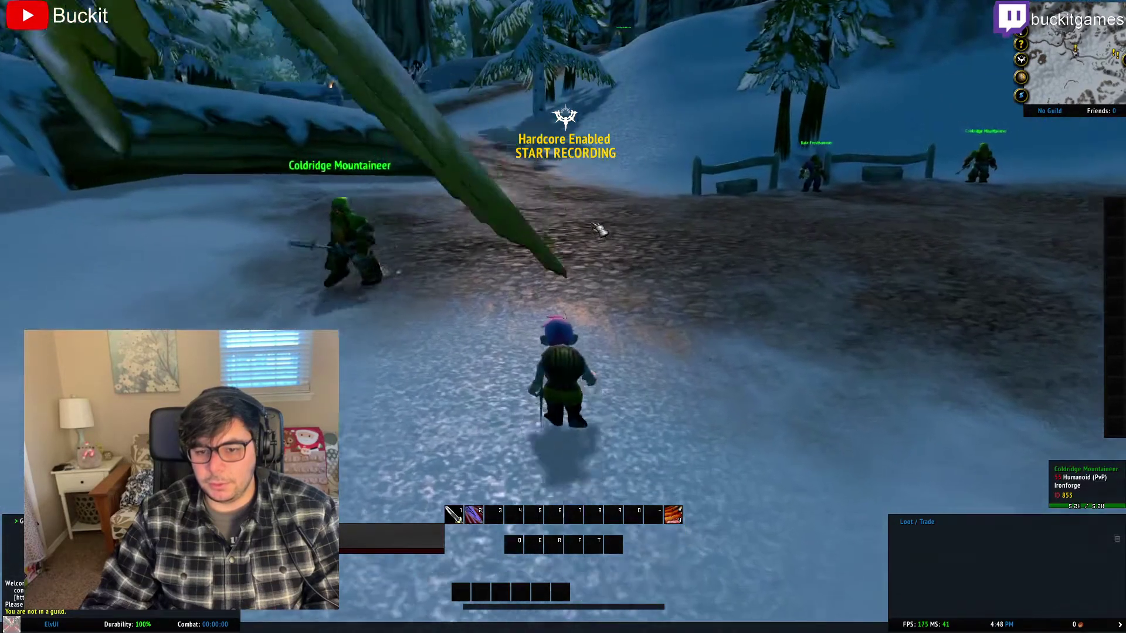
key(a)
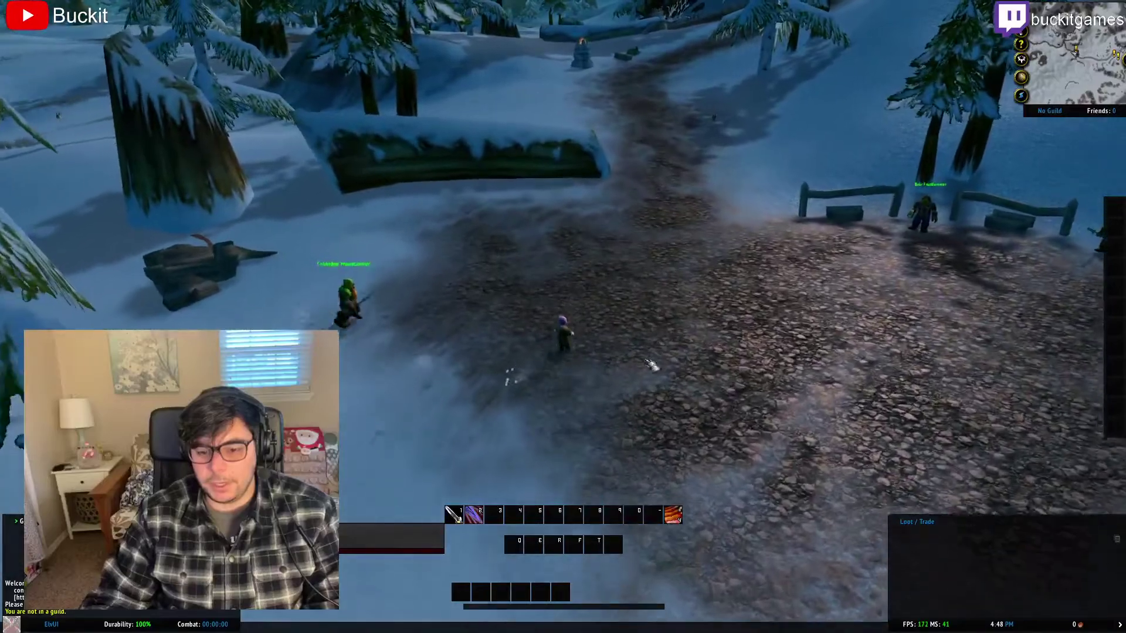
- Turn the camera around the character in the snowy clearing, then open the Main Menu
key(a)
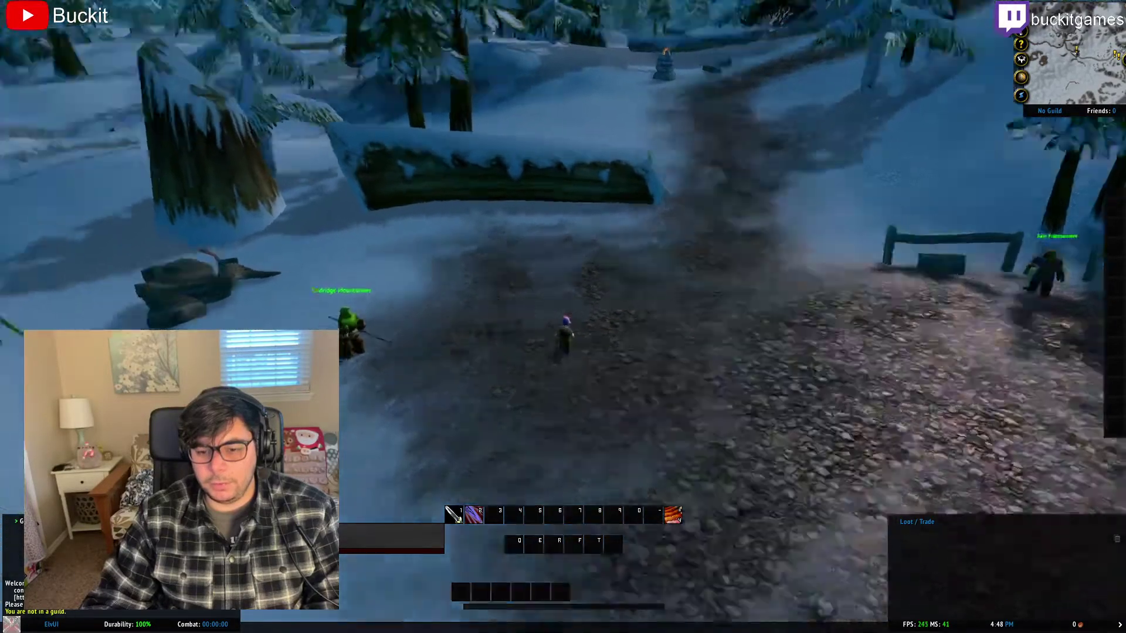
key(a)
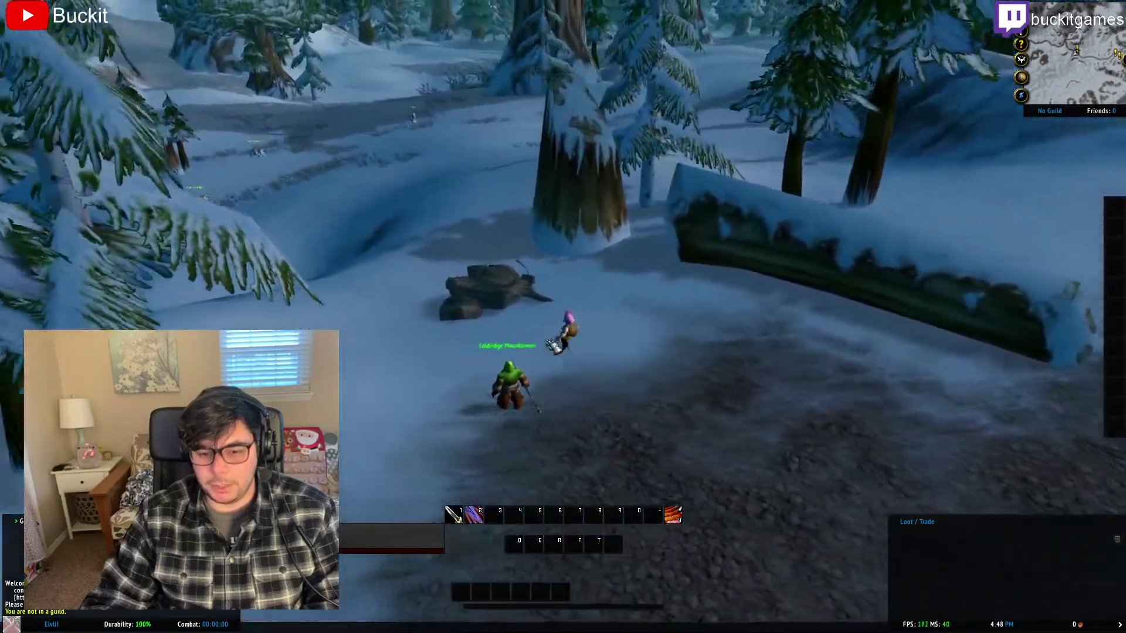
key(a)
key(a)
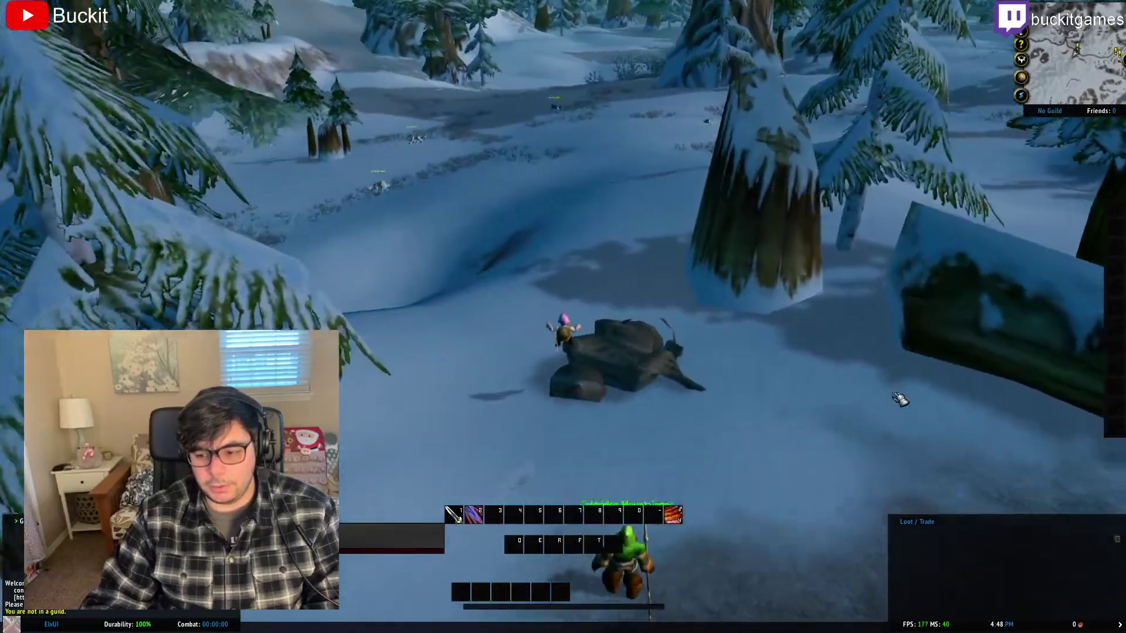
key(a)
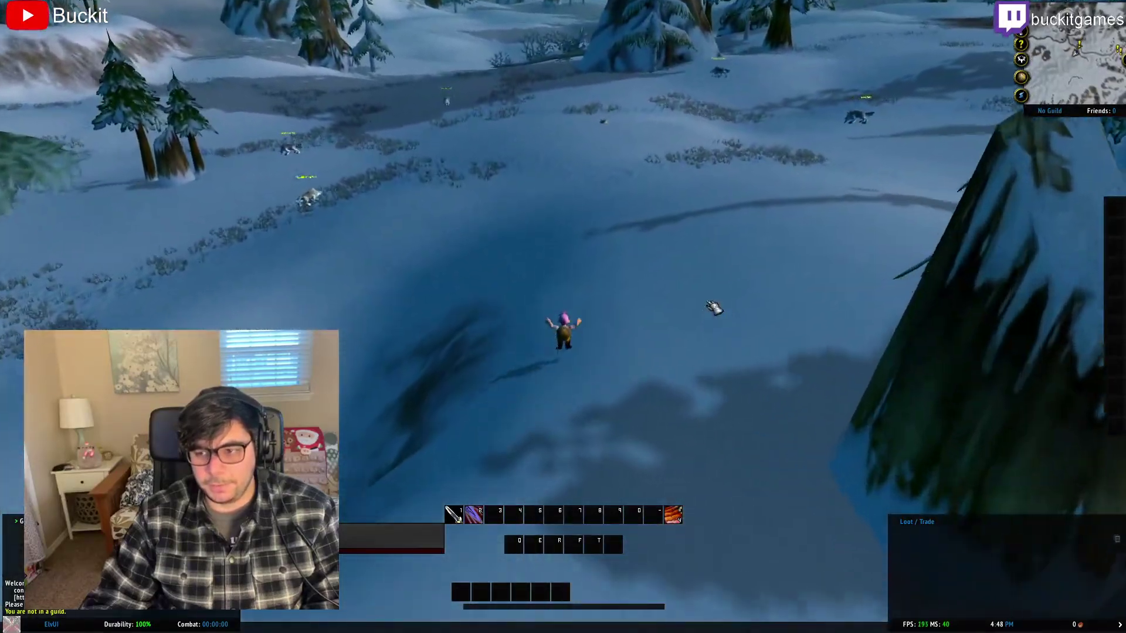
key(Escape)
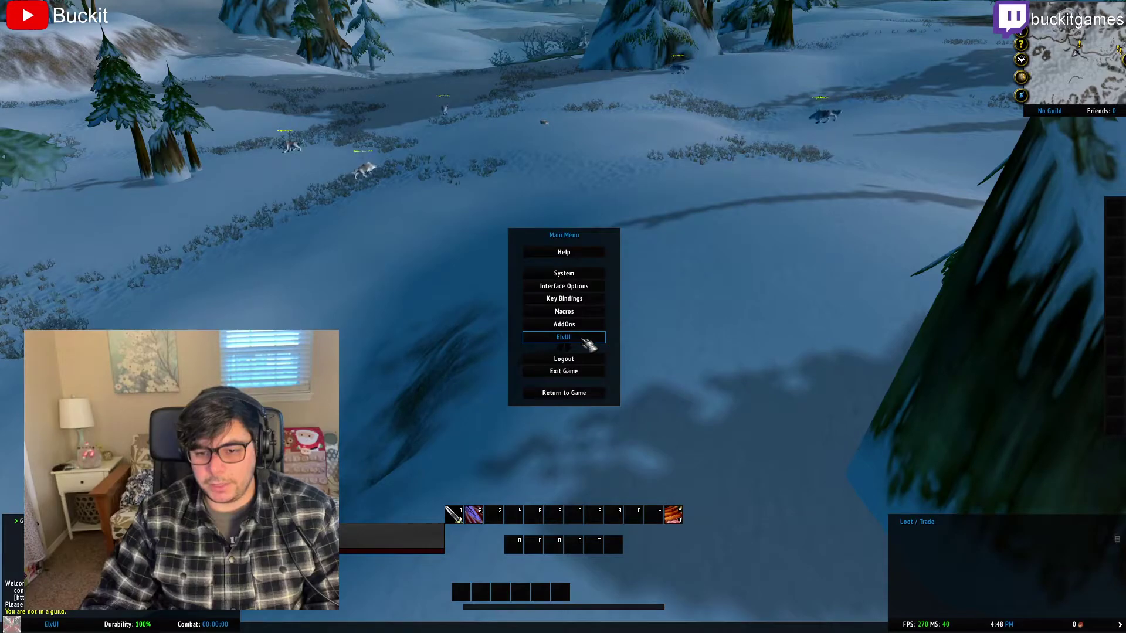
- Open ElvUI from the Main Menu, move its config window up, and show the Profiles page
click(586, 345)
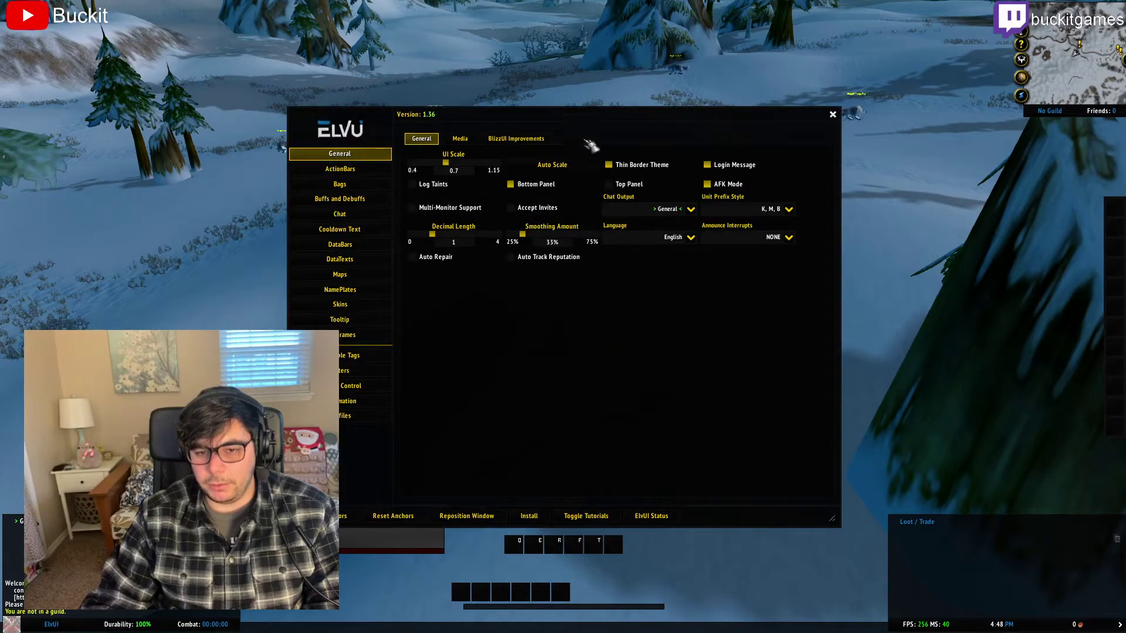
drag(555, 117, 587, 44)
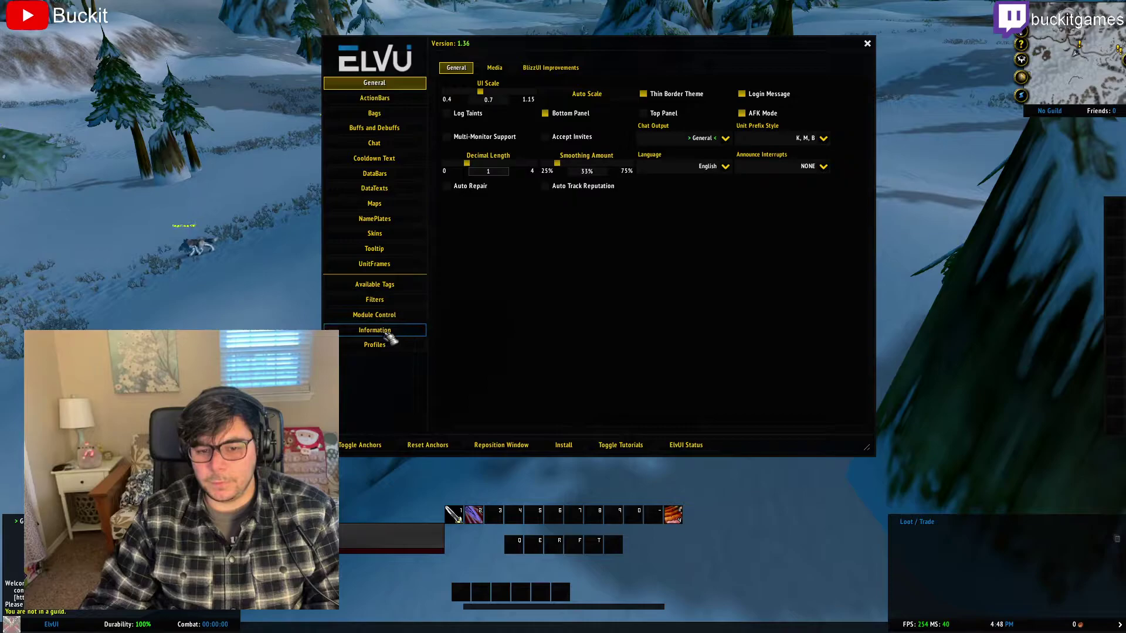
click(384, 344)
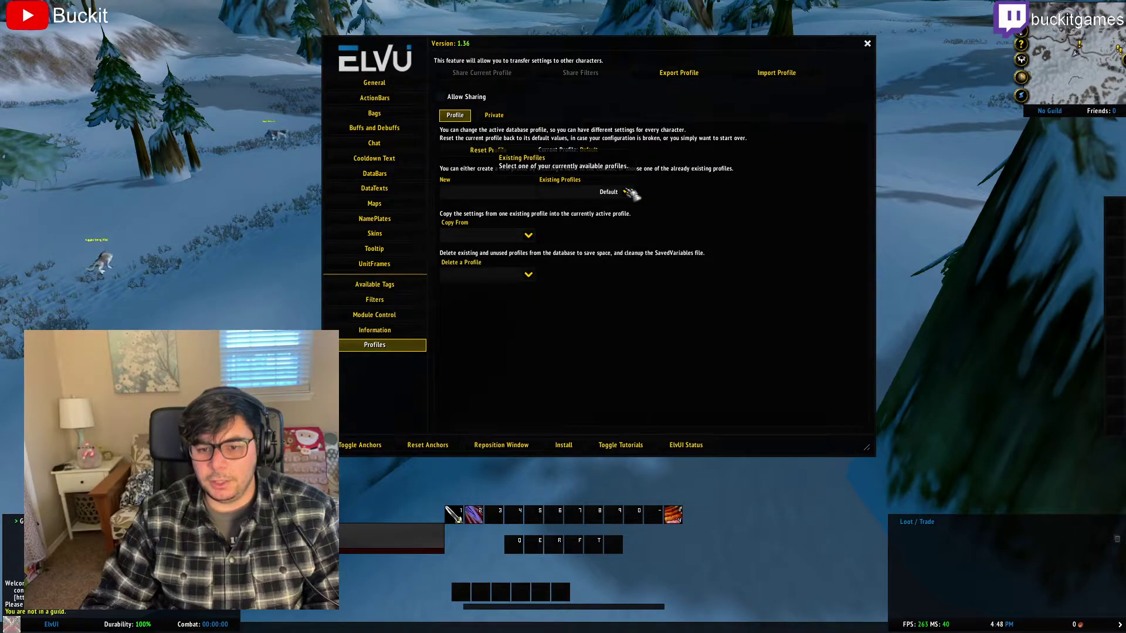
- Switch the Existing Profiles choice to BUCKIT, Default, Warrior, and finally back to Default
click(627, 192)
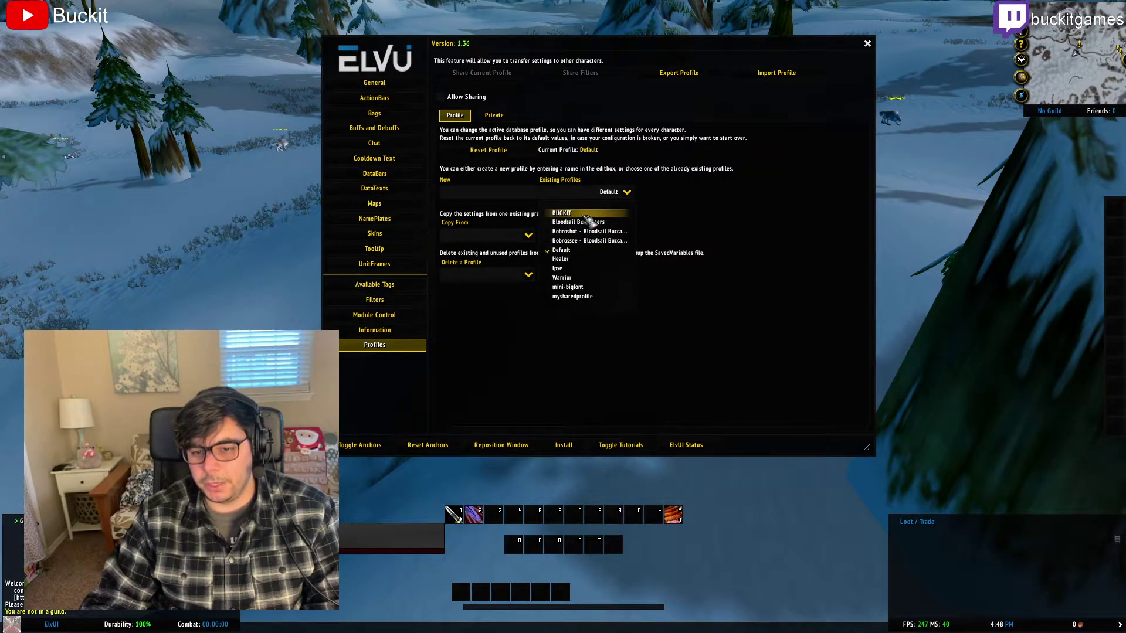
click(585, 214)
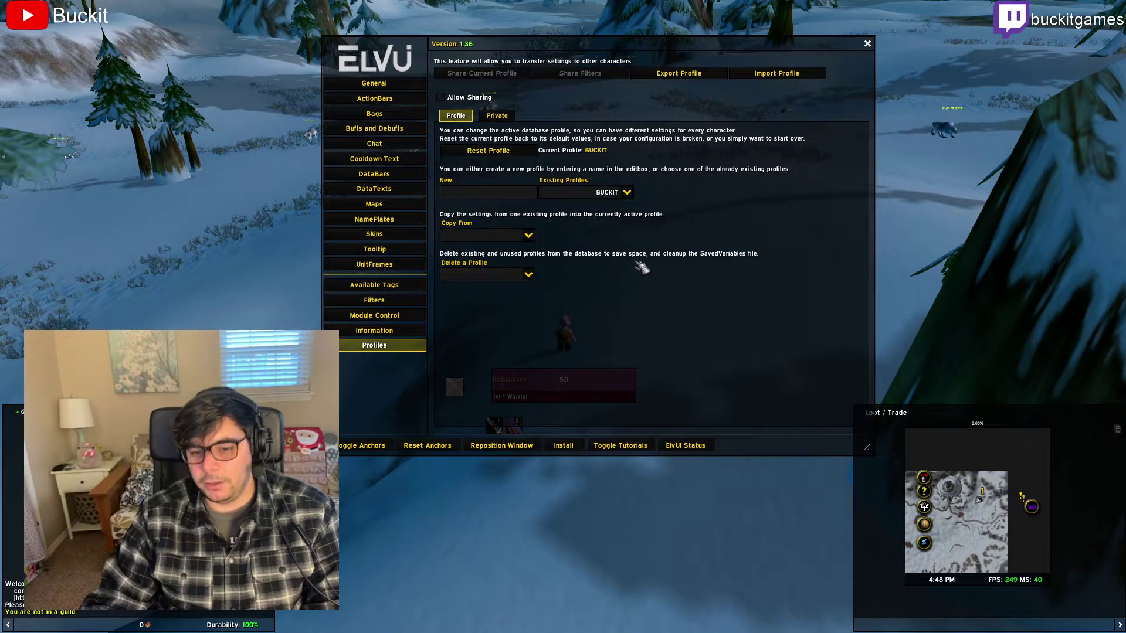
click(622, 192)
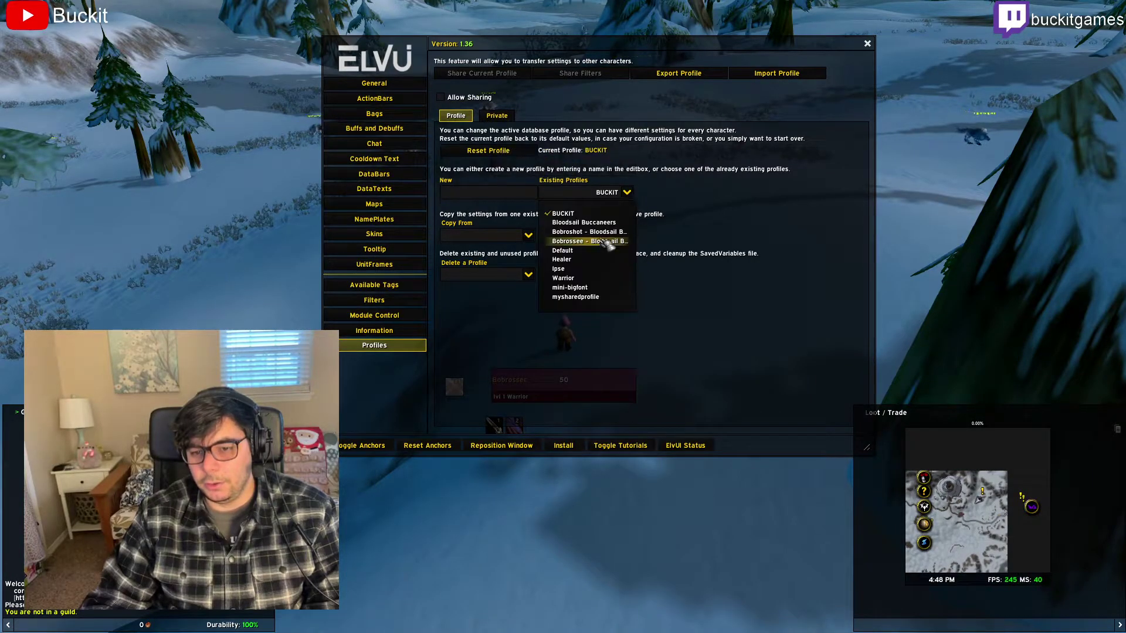
click(594, 256)
click(636, 194)
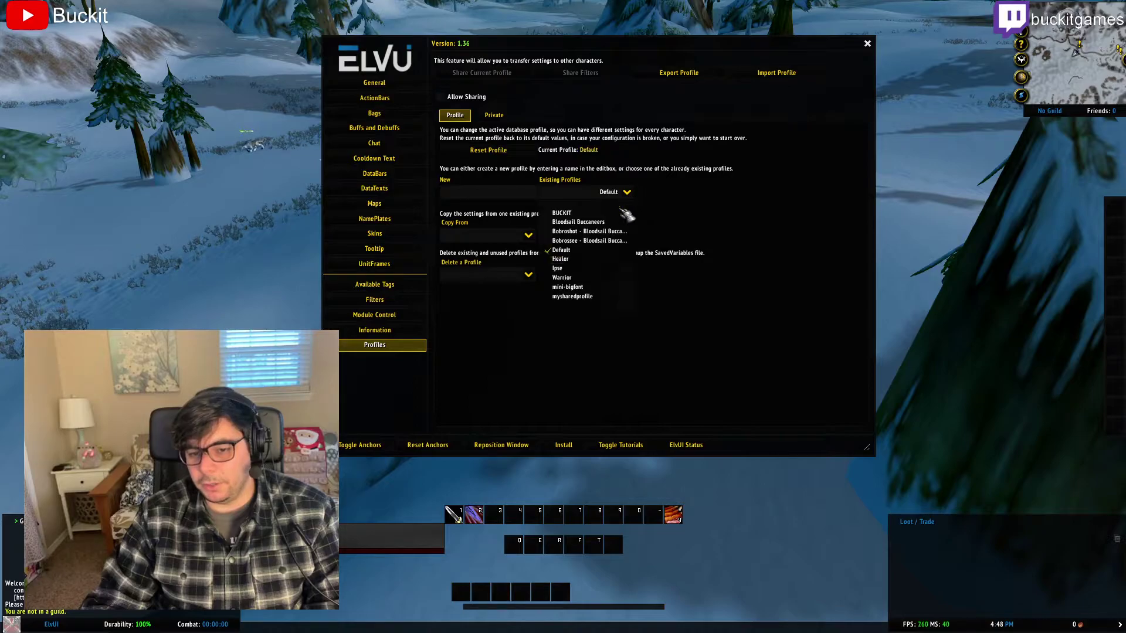
click(594, 279)
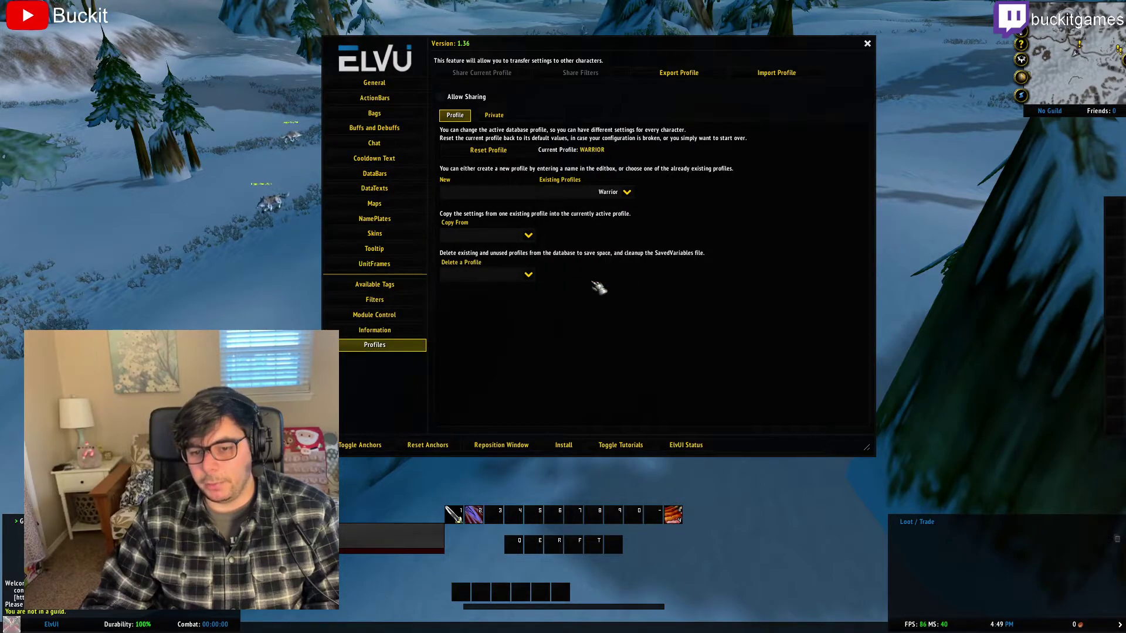
click(595, 194)
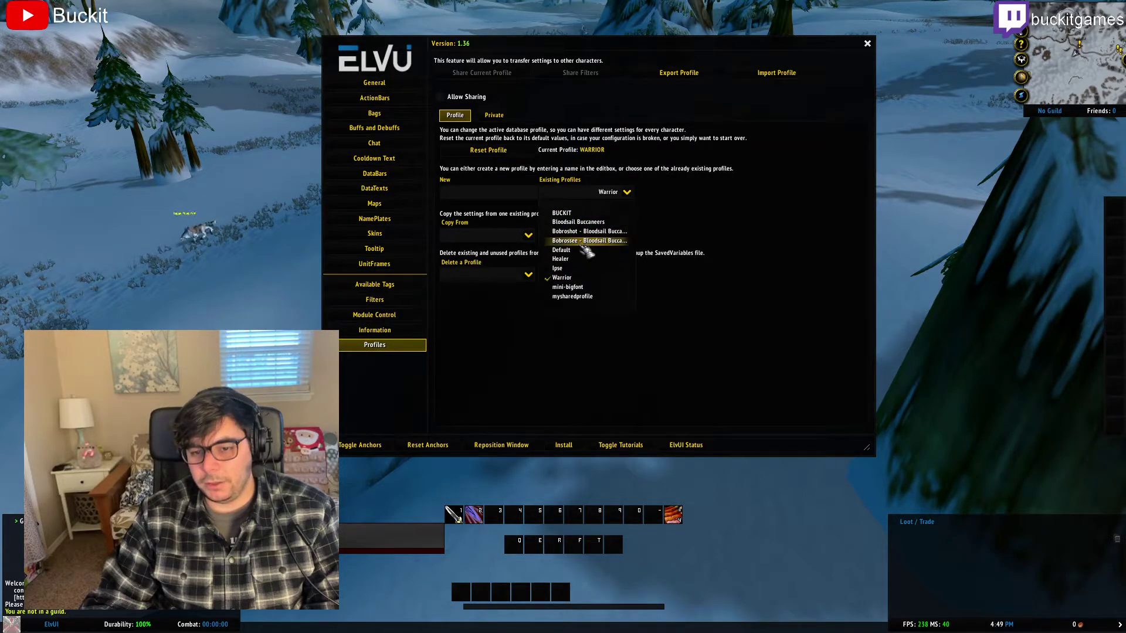
click(580, 250)
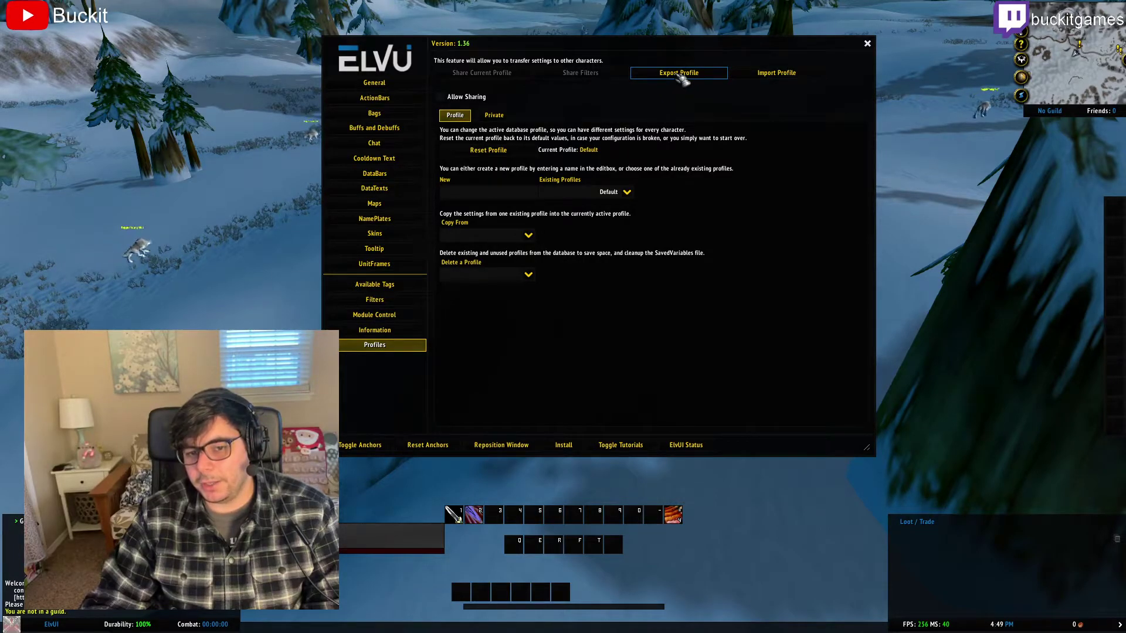
- Export the Default profile as a text string, then close the export window
click(680, 74)
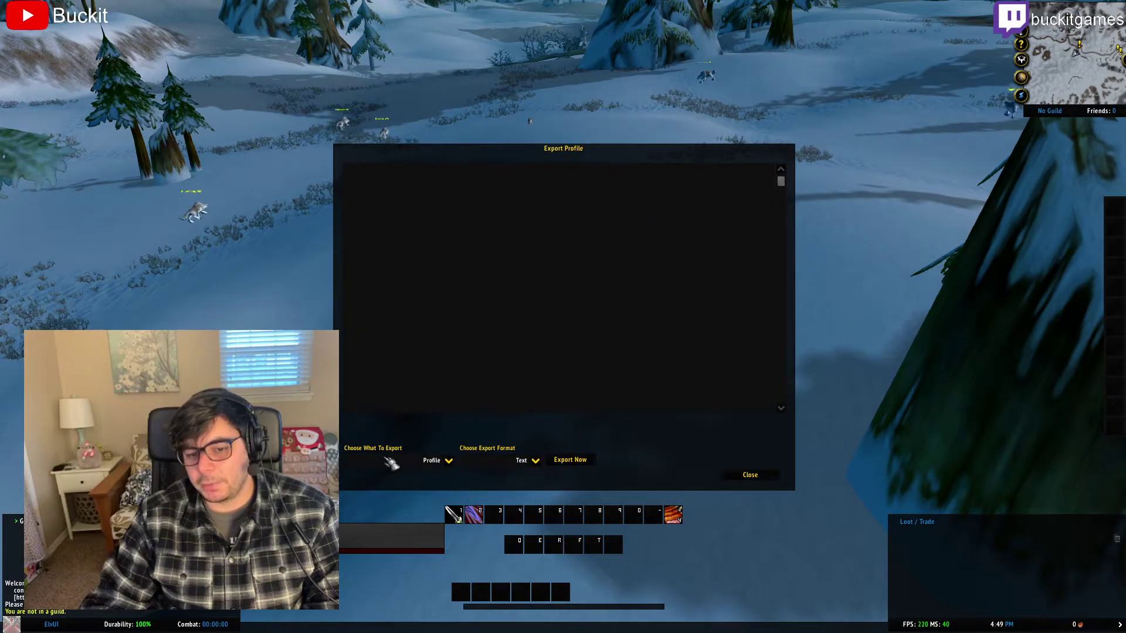
click(569, 459)
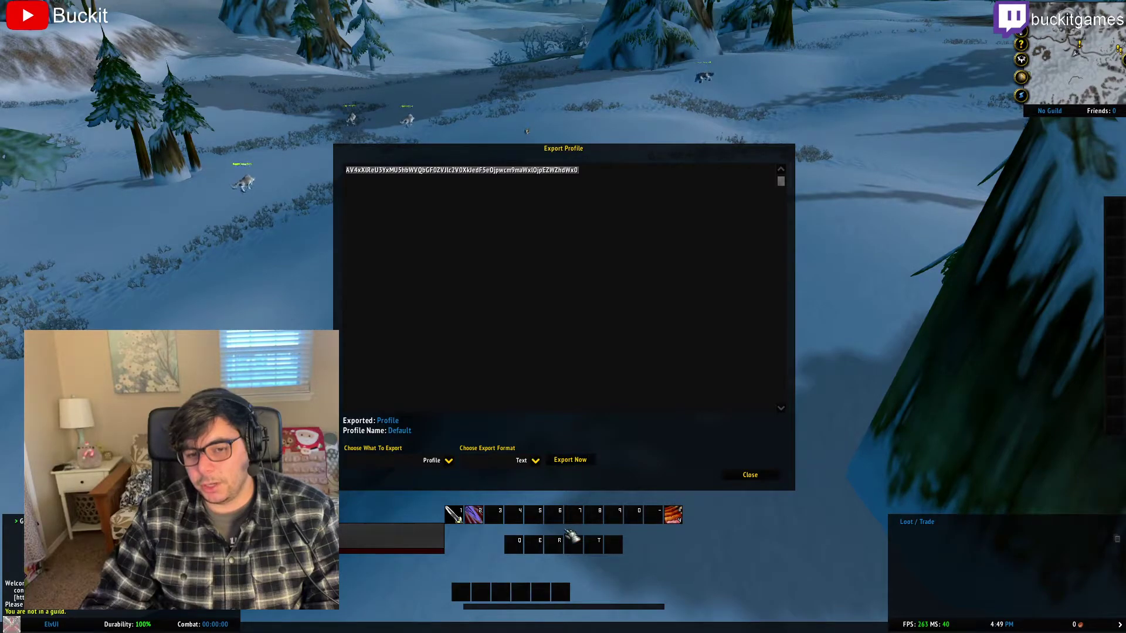
click(364, 188)
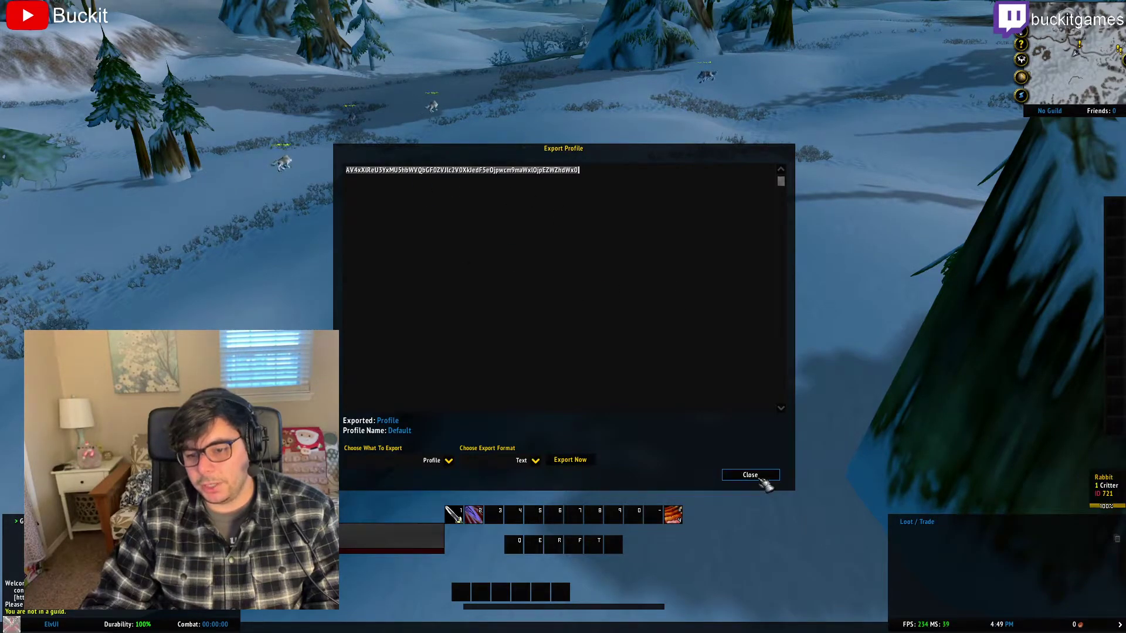
click(757, 477)
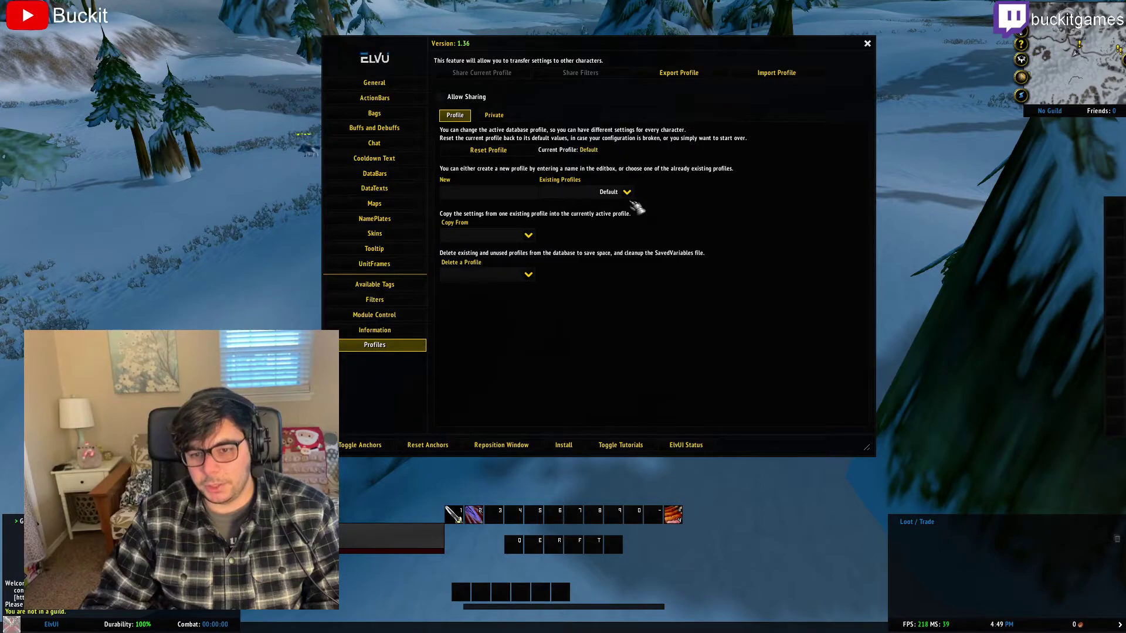
- Switch to BUCKIT, export it as a text string, then open the empty Import Profile box
click(613, 192)
click(604, 212)
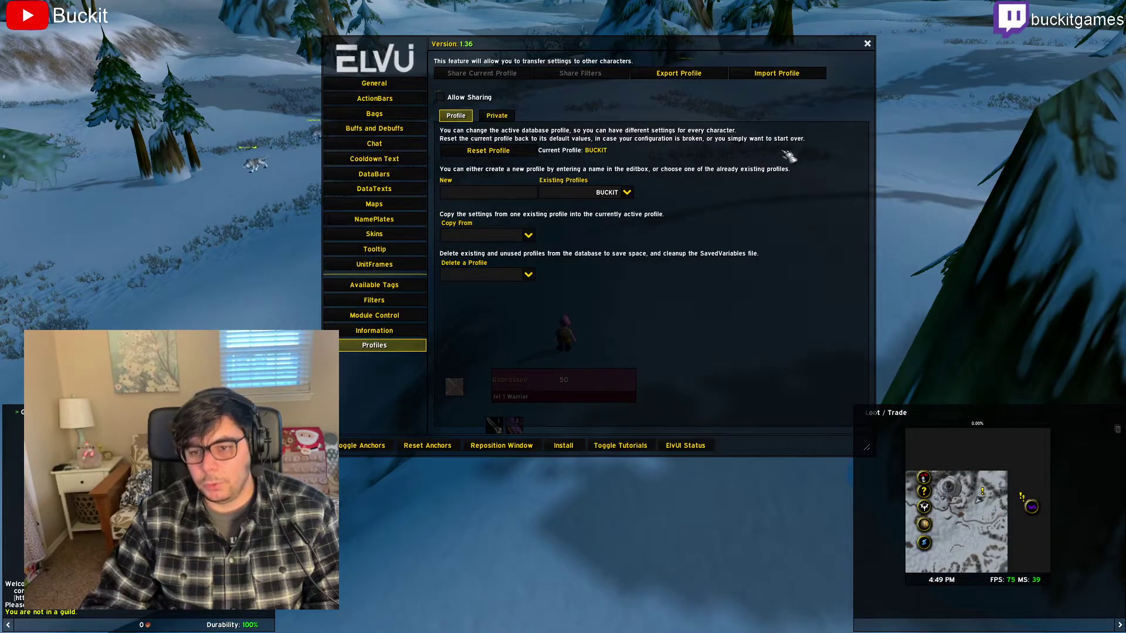
click(679, 73)
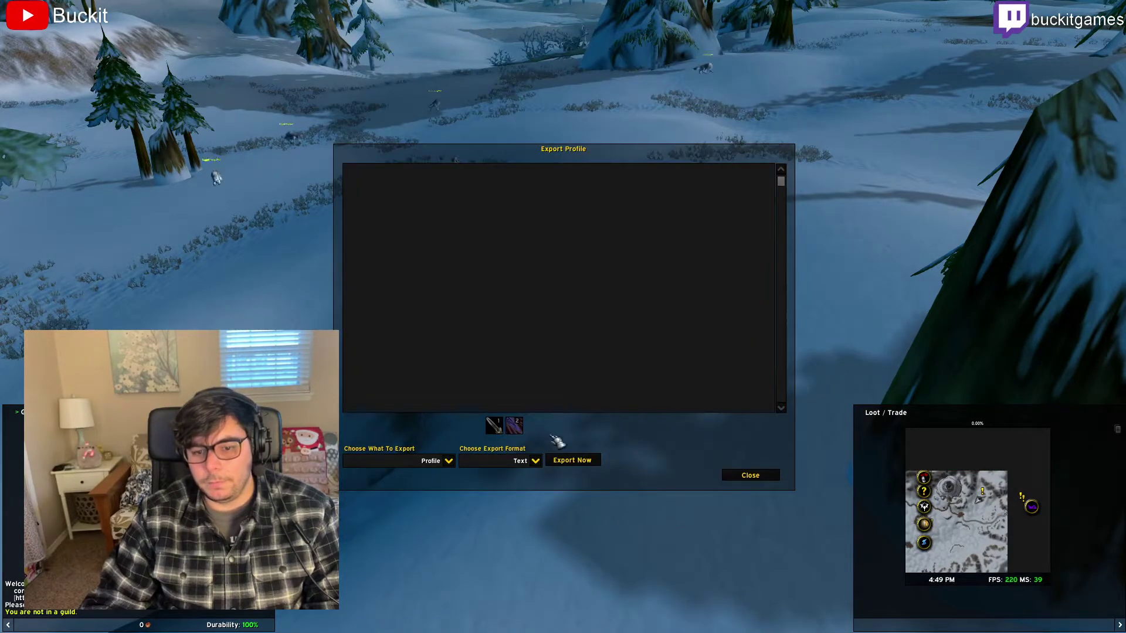
click(574, 461)
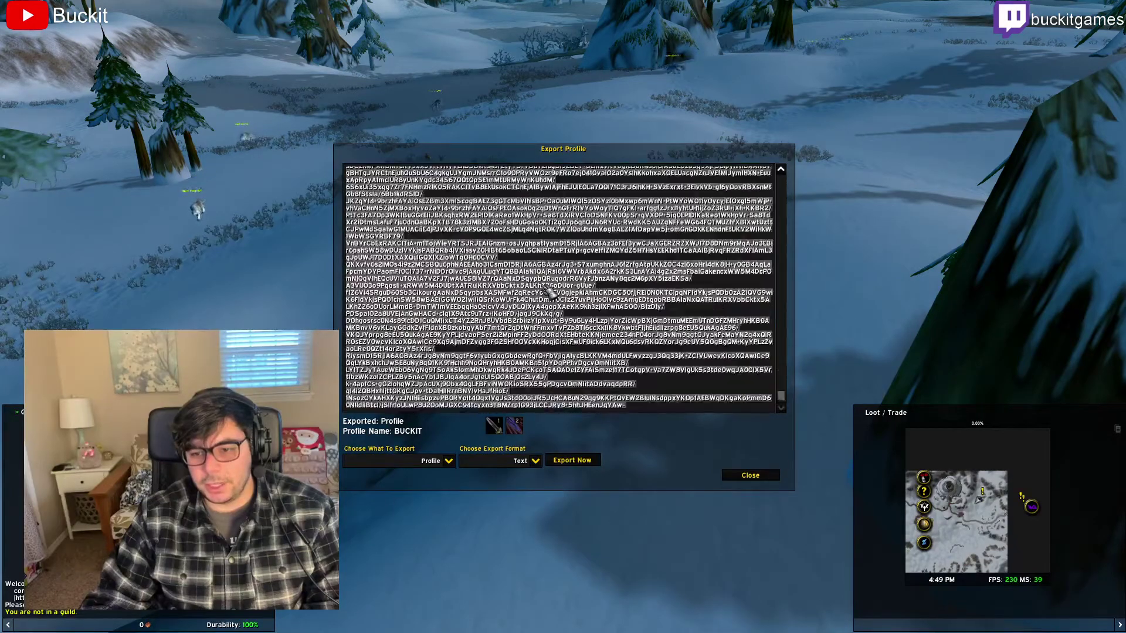
scroll(562, 348, up, 10)
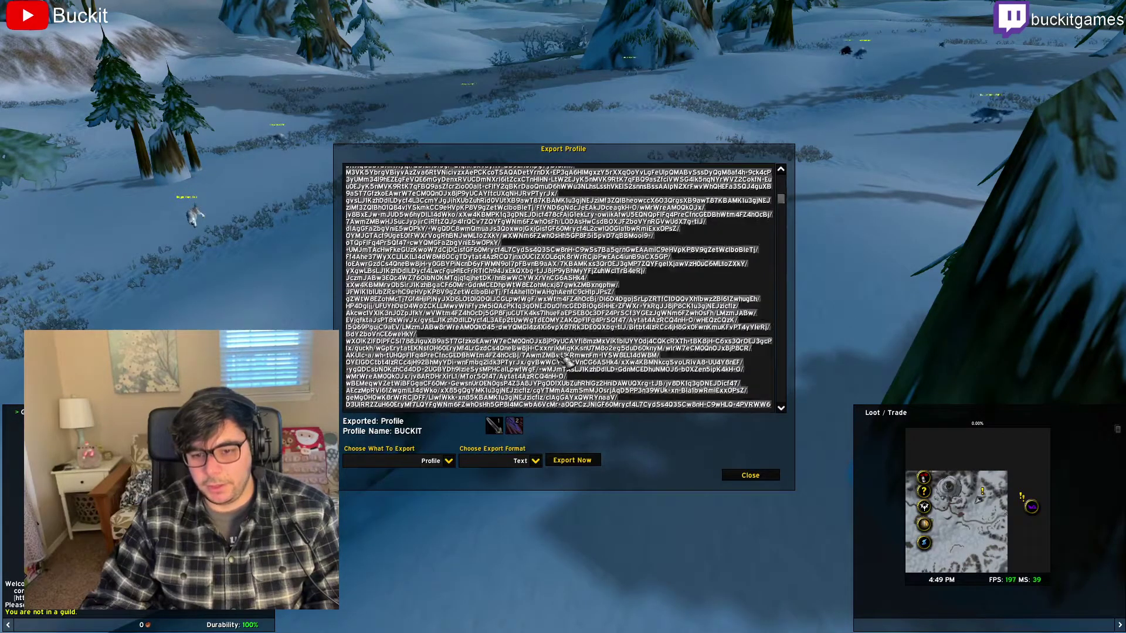
drag(511, 235, 444, 347)
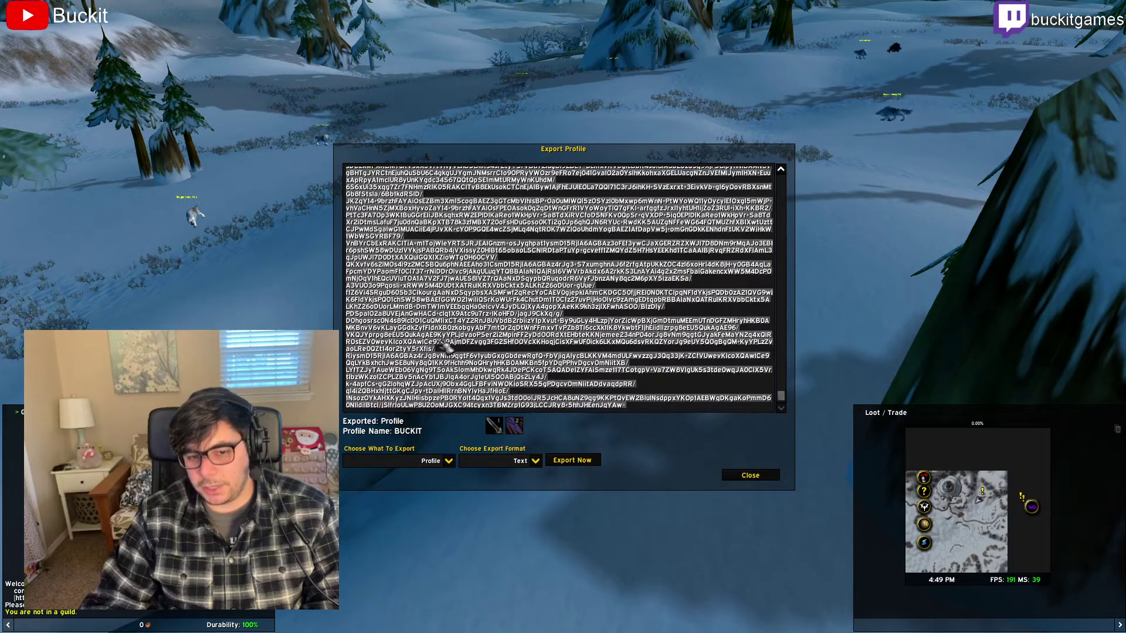
click(540, 350)
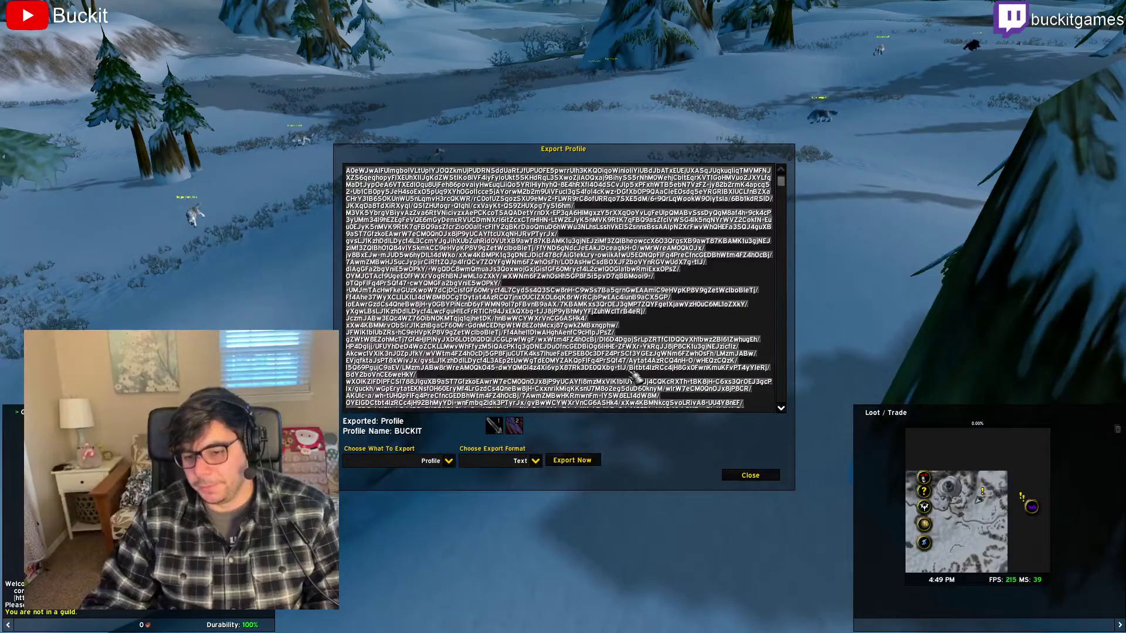
click(633, 377)
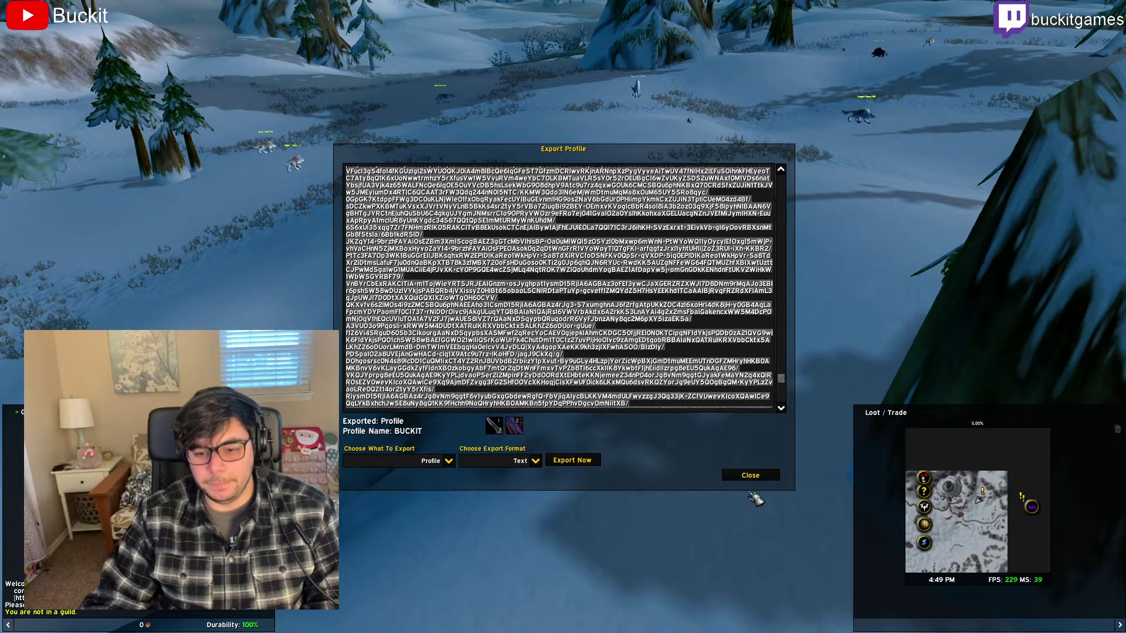
click(740, 477)
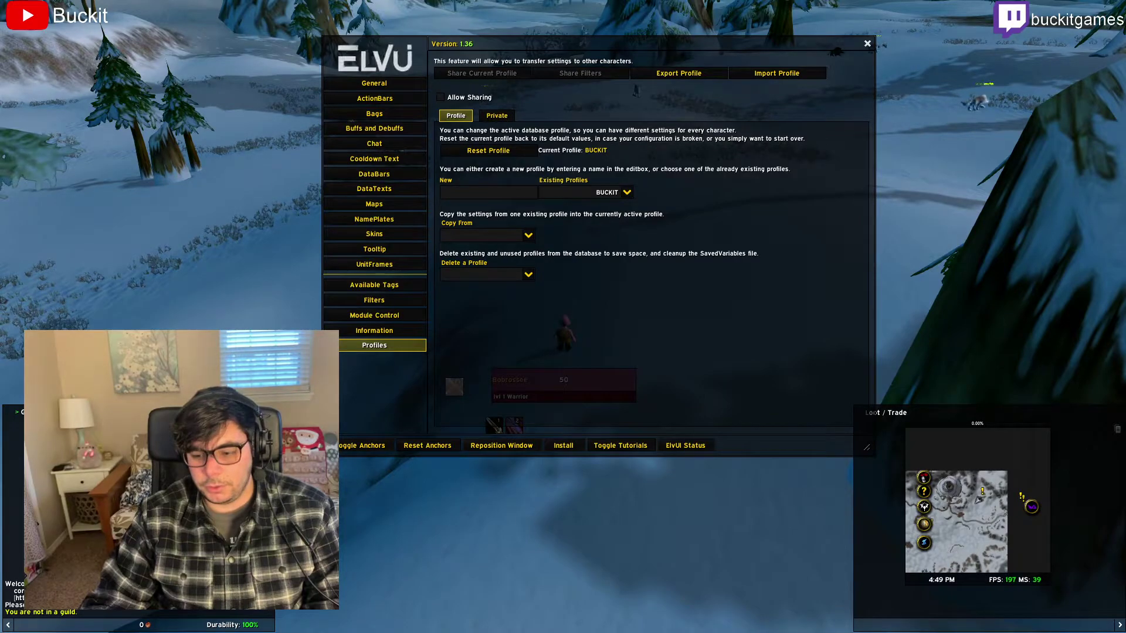
click(777, 75)
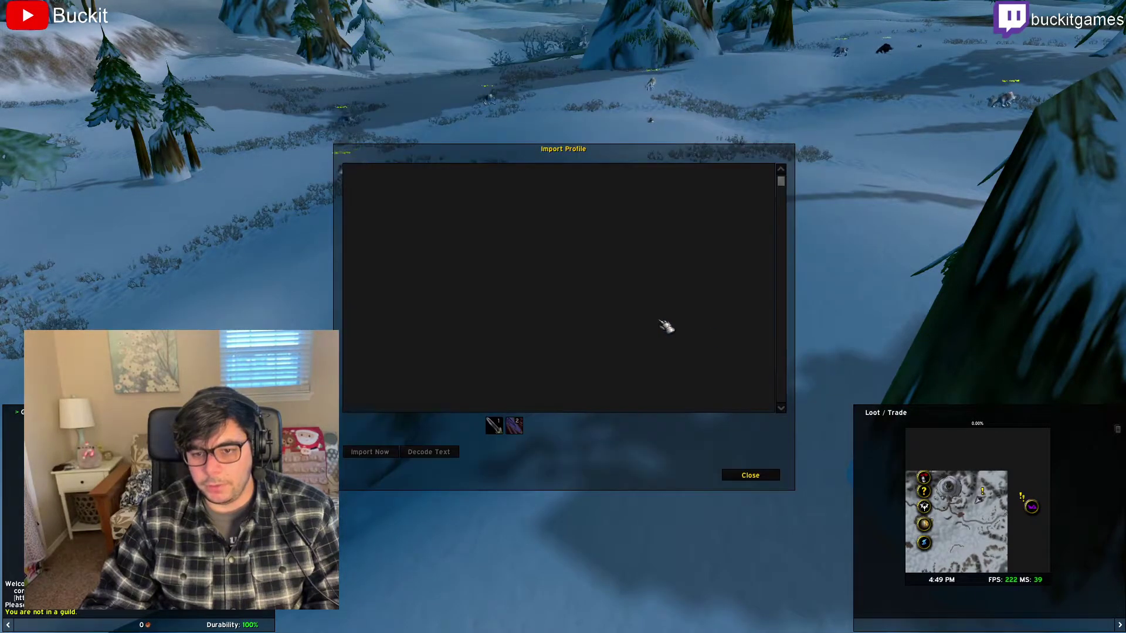
click(397, 228)
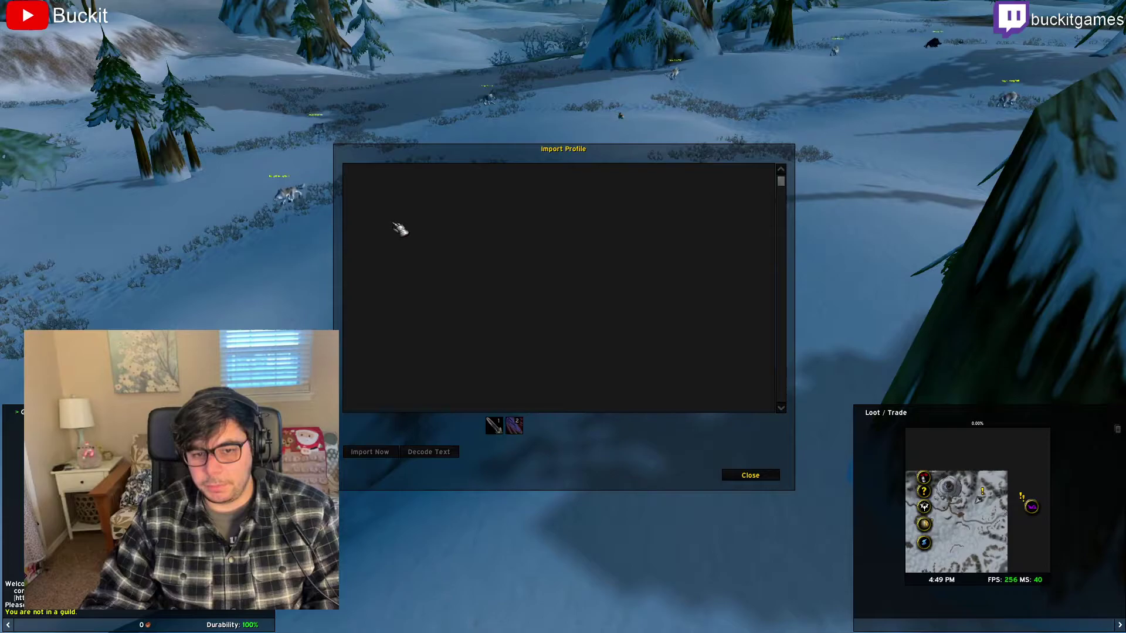